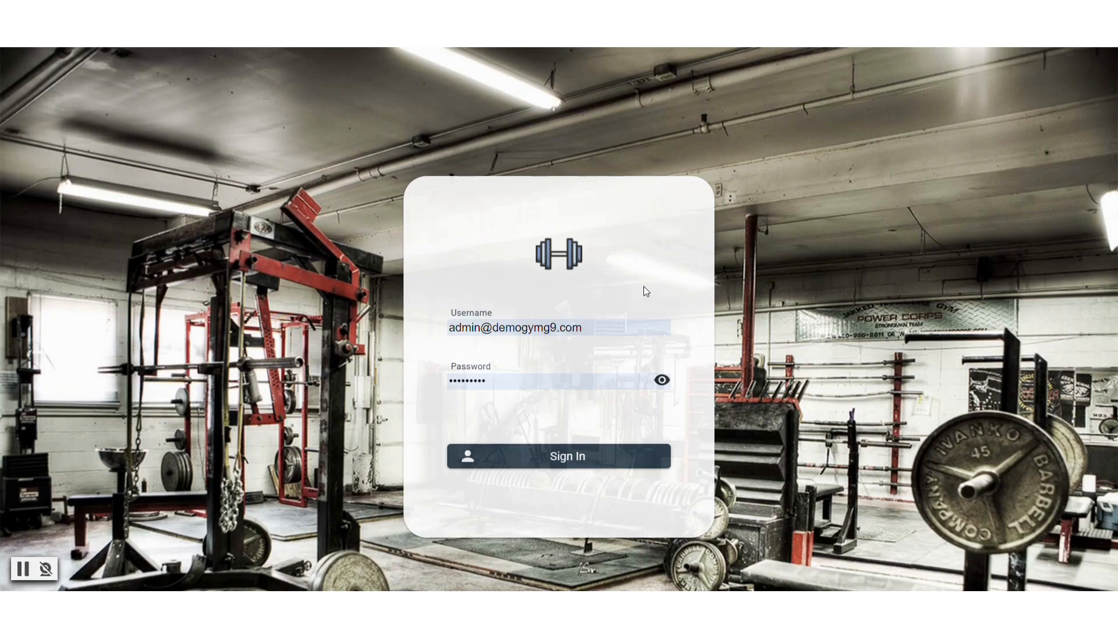
# Sign in as the admin and open Members Management to list all members
pyautogui.click(583, 459)
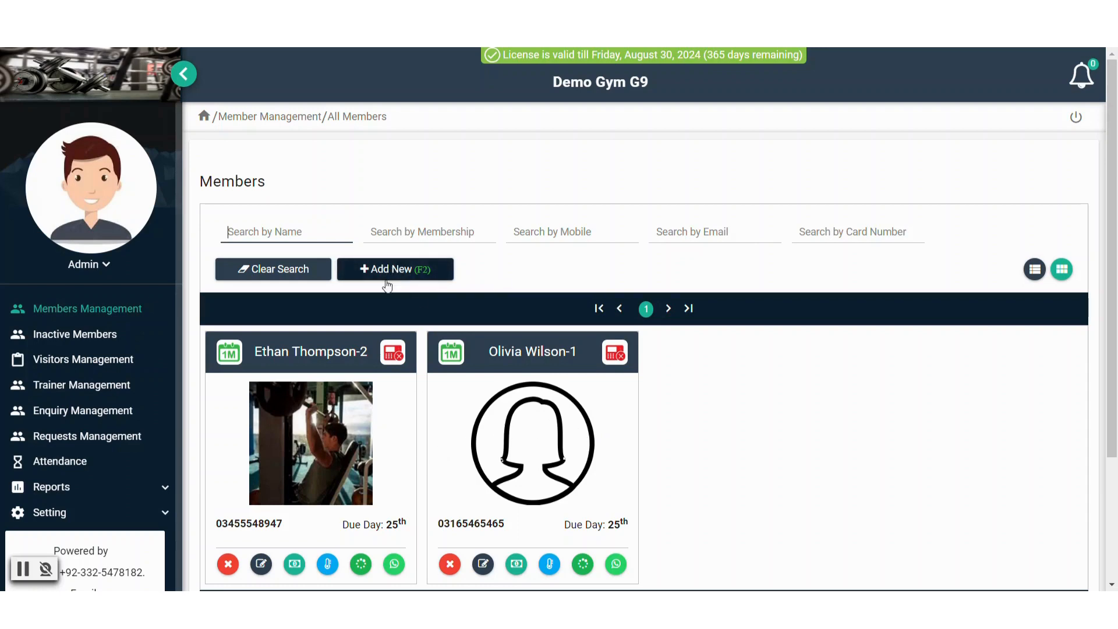
pyautogui.click(95, 314)
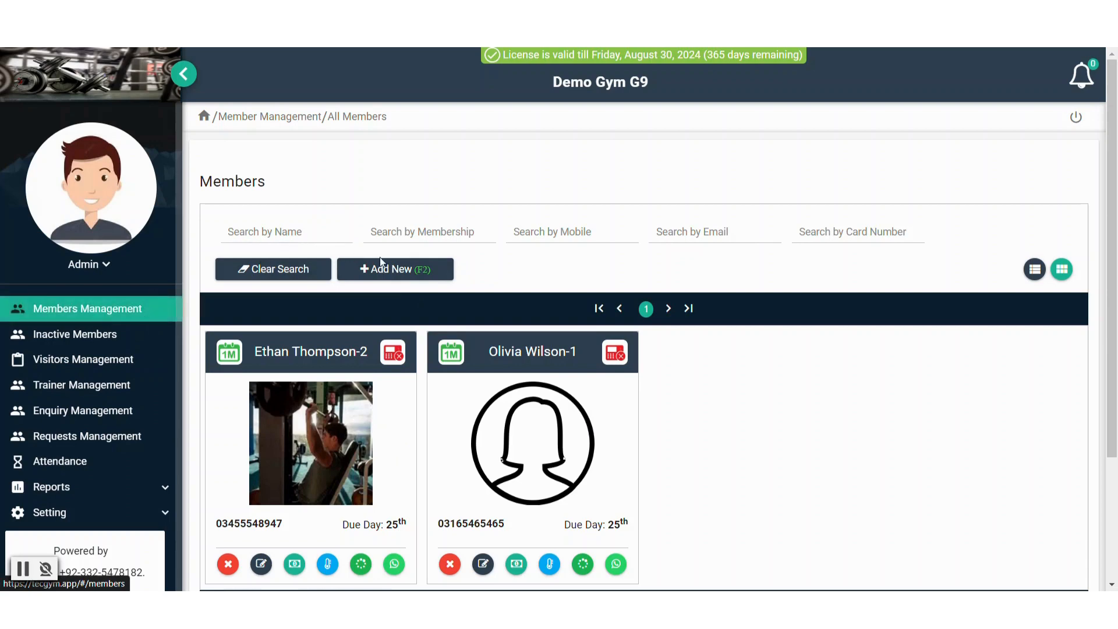
# Start a new member with Add New (F2), bringing up the Monthly and Quaterly packages
pyautogui.click(406, 271)
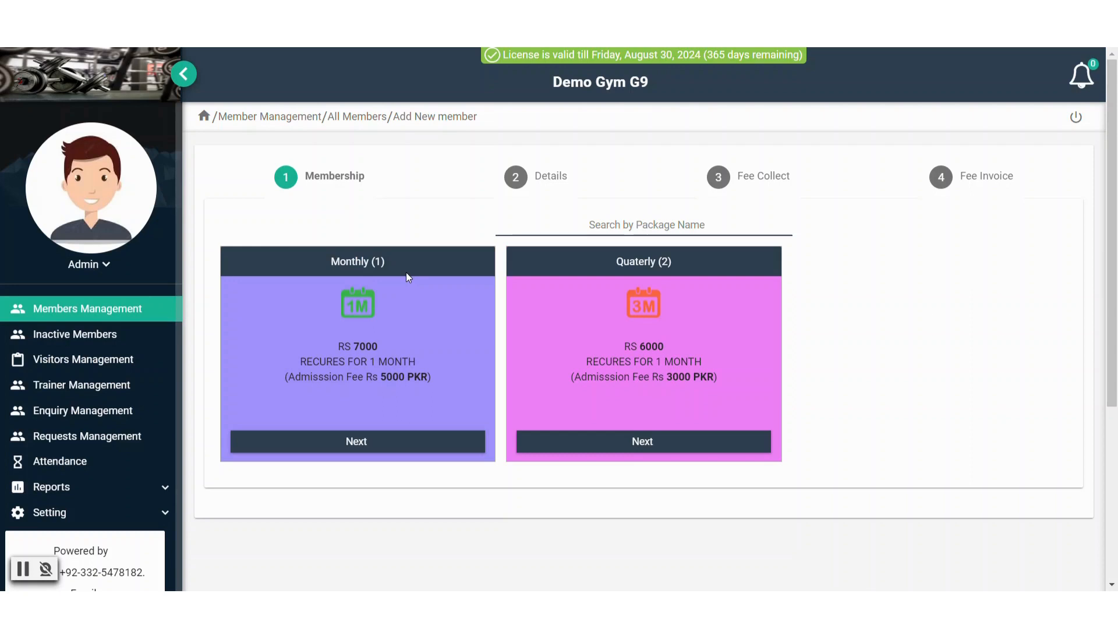
# Pick the Monthly package and review the prefilled Membership Number 3 on the details form
pyautogui.click(352, 444)
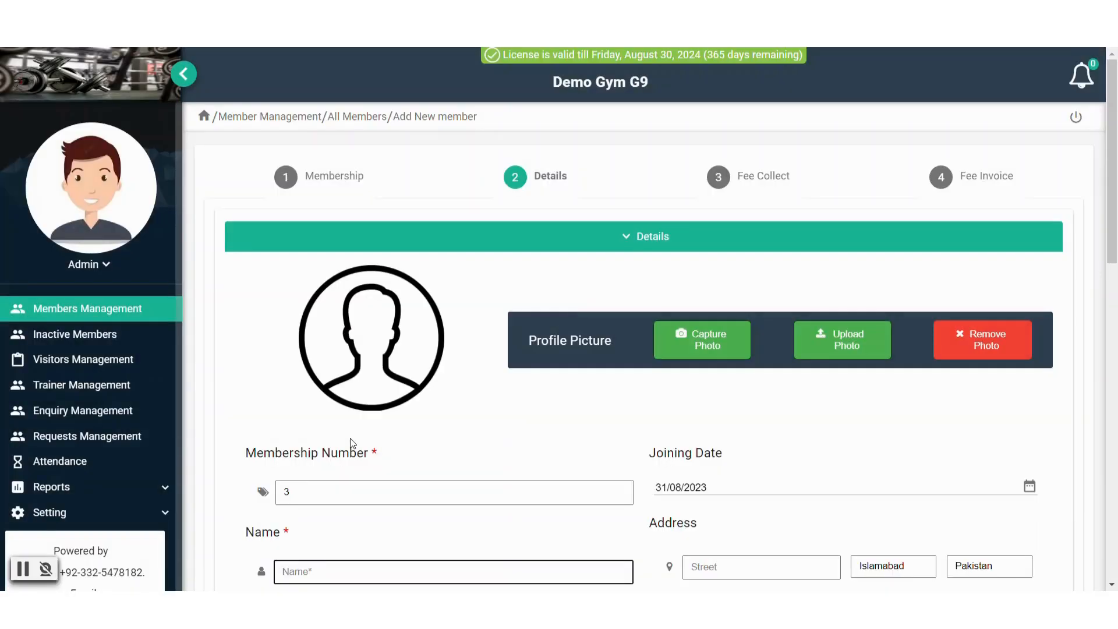
pyautogui.scroll(-3, 351, 444)
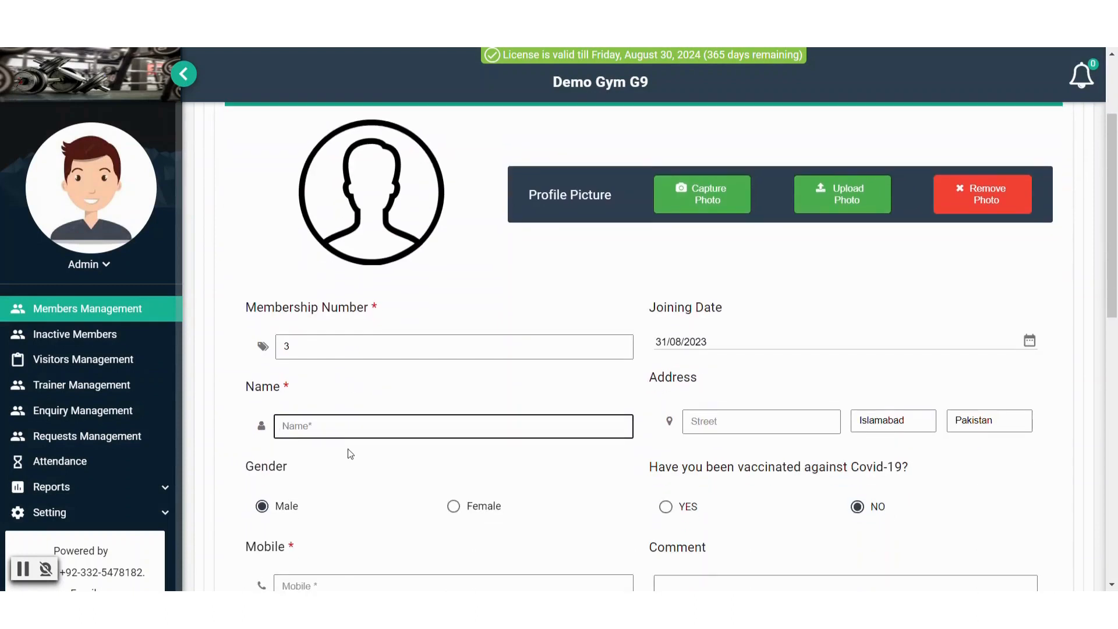
pyautogui.scroll(-1, 350, 453)
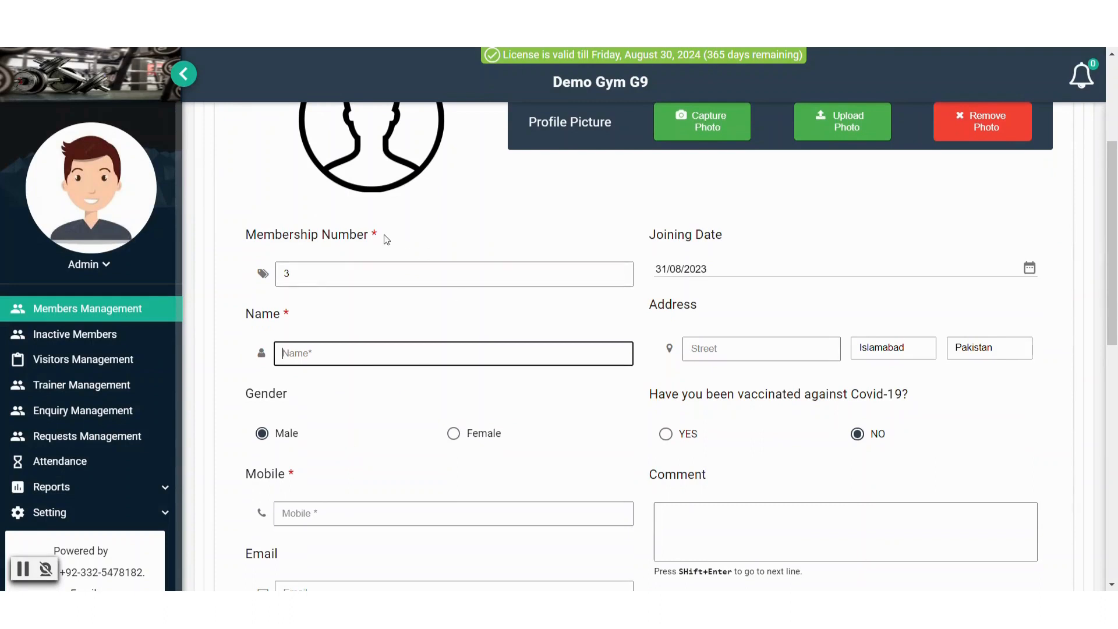
pyautogui.moveTo(381, 234); pyautogui.dragTo(373, 234)
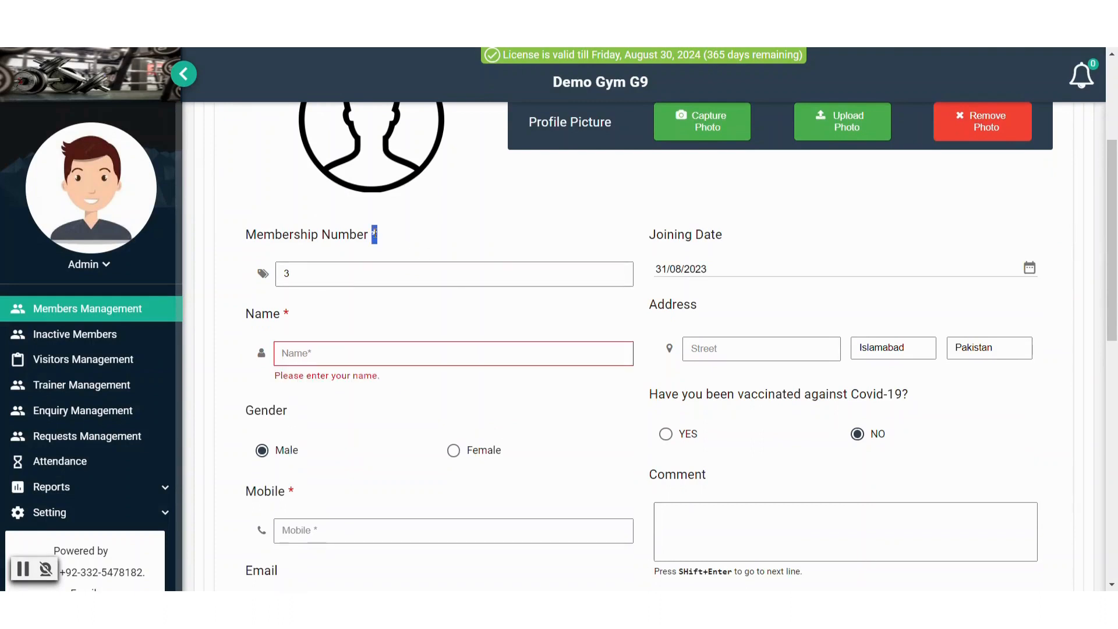
pyautogui.click(375, 234)
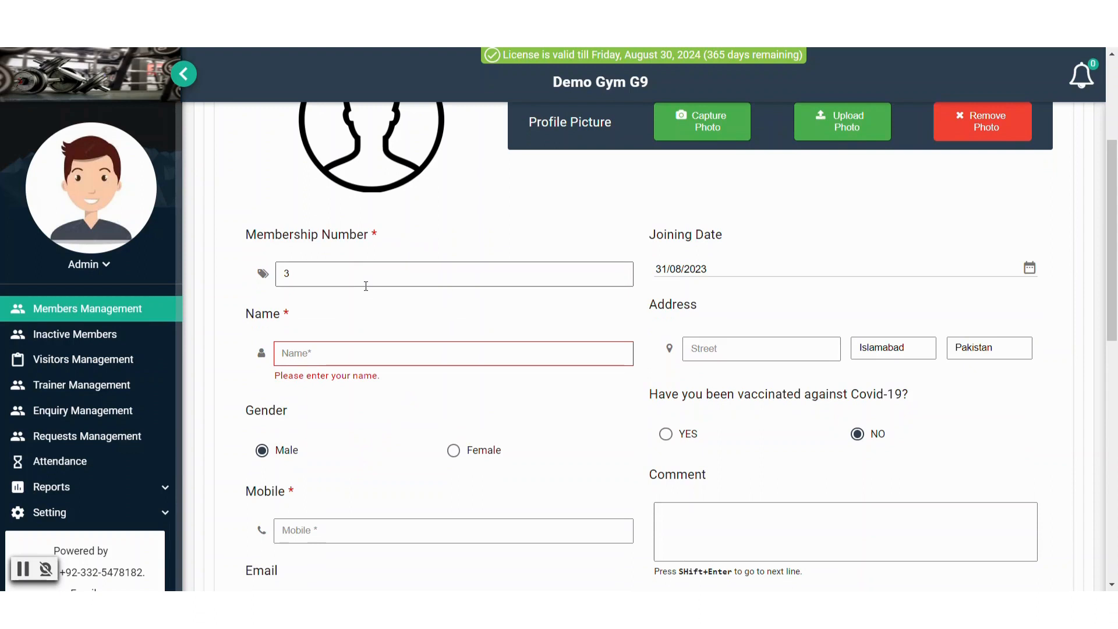
pyautogui.click(412, 280)
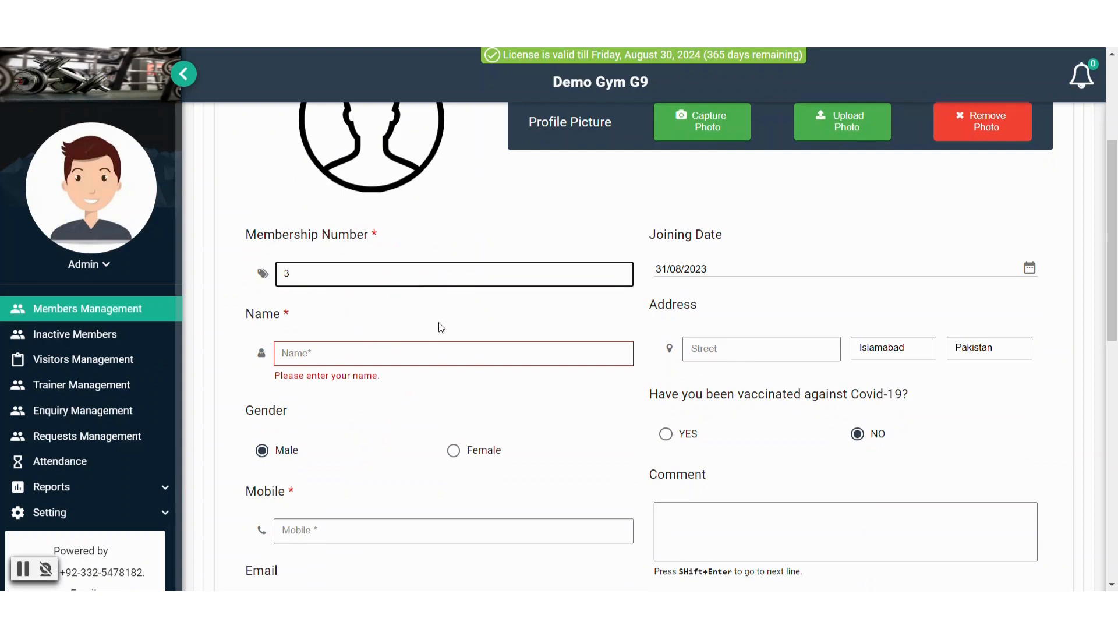
pyautogui.moveTo(399, 271); pyautogui.dragTo(226, 278)
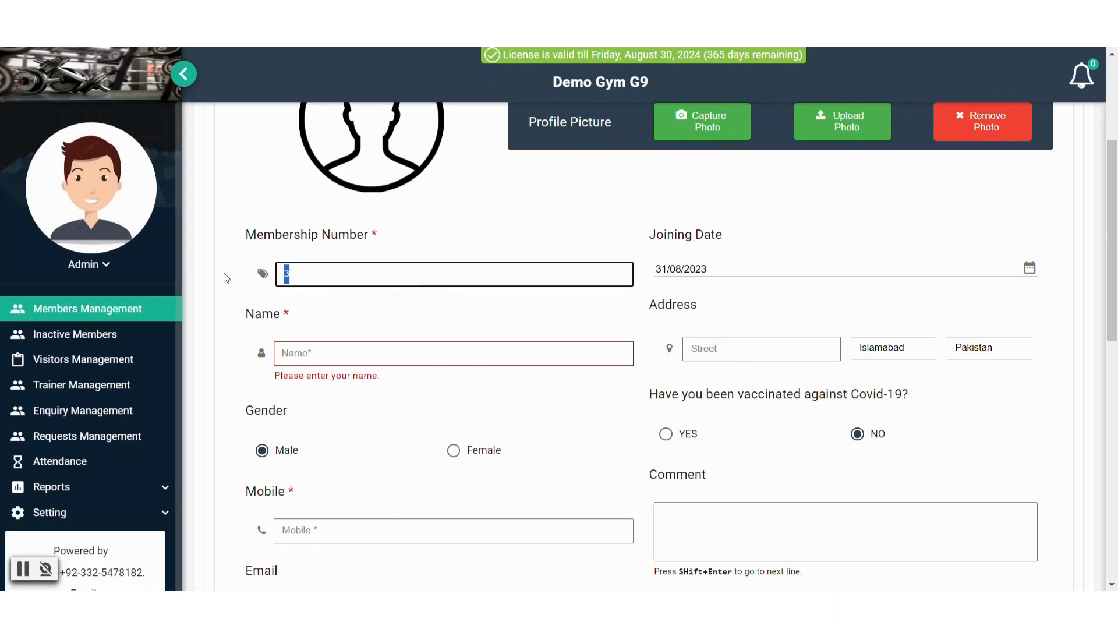
pyautogui.click(497, 310)
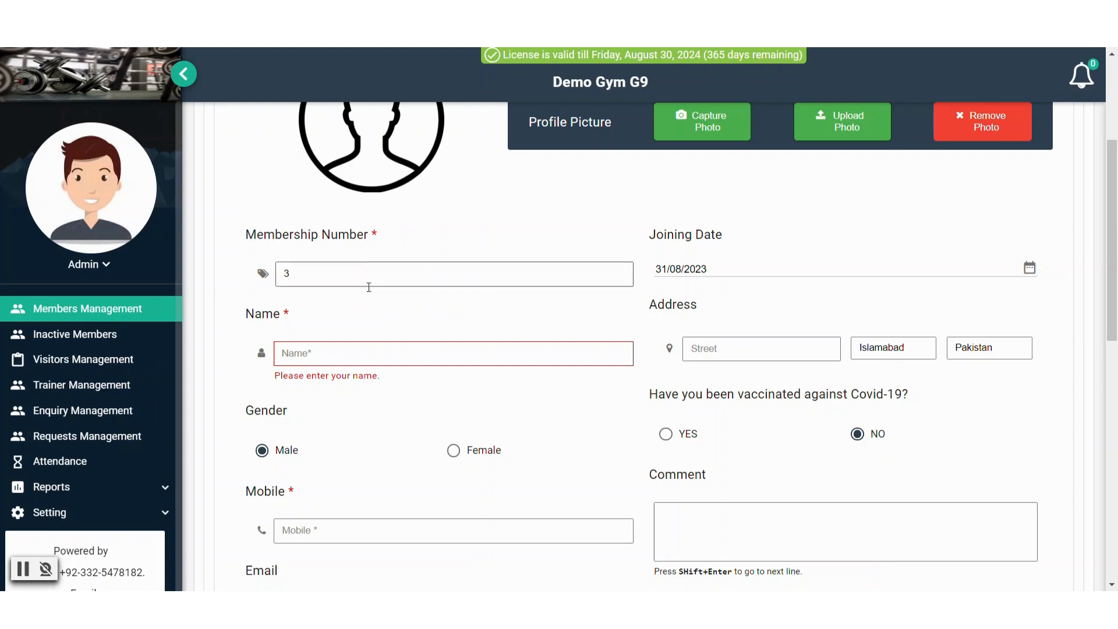
# Enter the new member's full name in the Name field
pyautogui.click(335, 356)
pyautogui.click(335, 356)
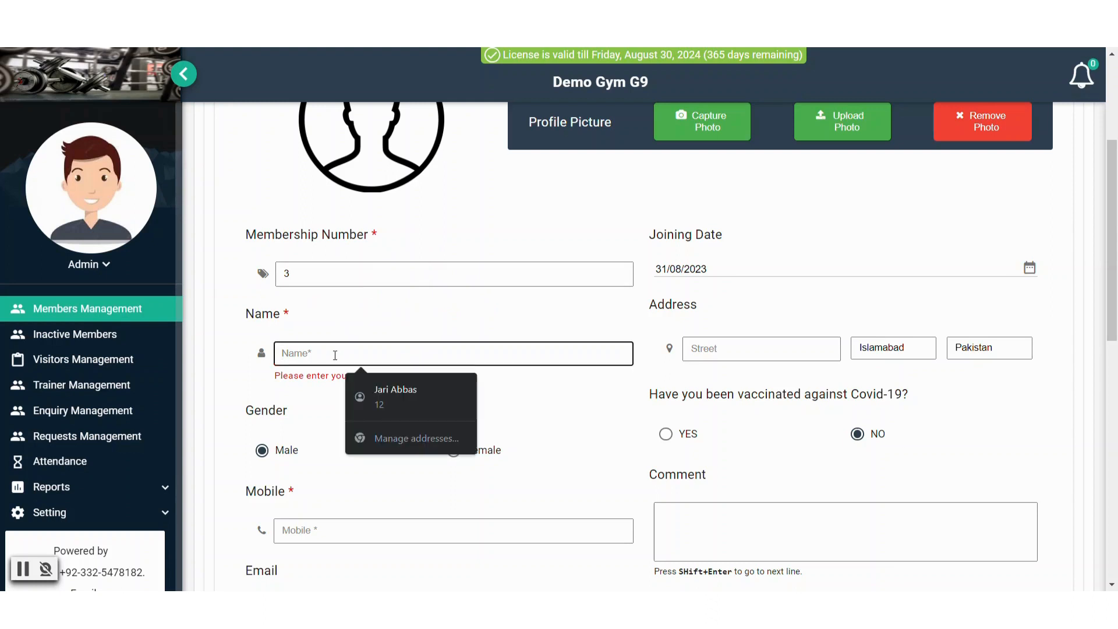
pyautogui.click(369, 296)
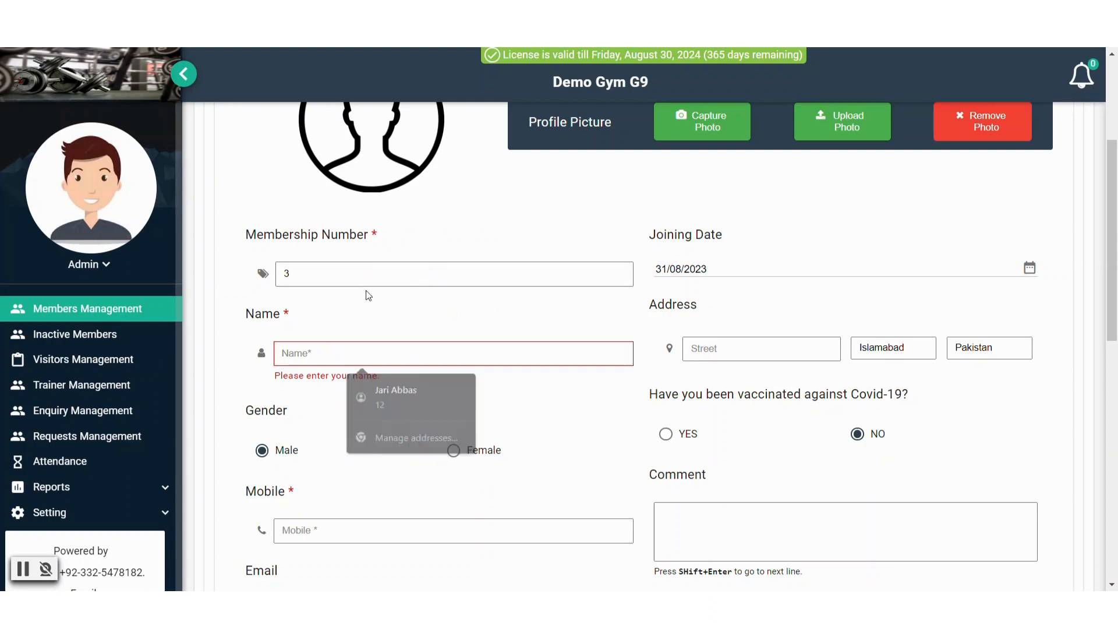
pyautogui.click(337, 347)
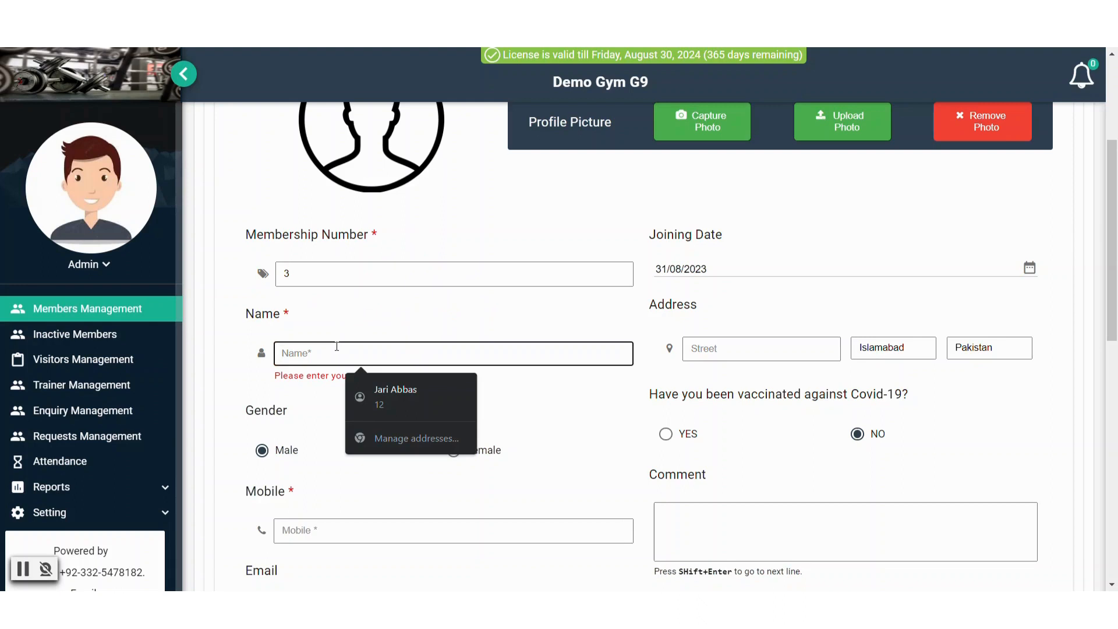
pyautogui.write('M')
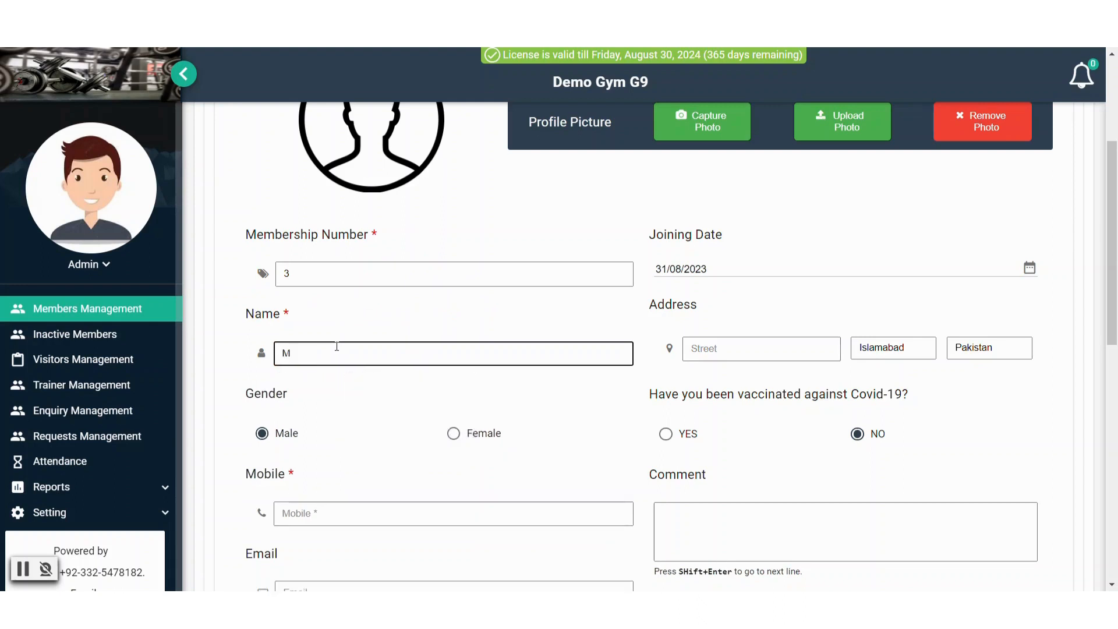
pyautogui.write(' Asim')
# Fill in the member's mobile number and proceed to the Personal Training section
pyautogui.scroll(-3, 344, 370)
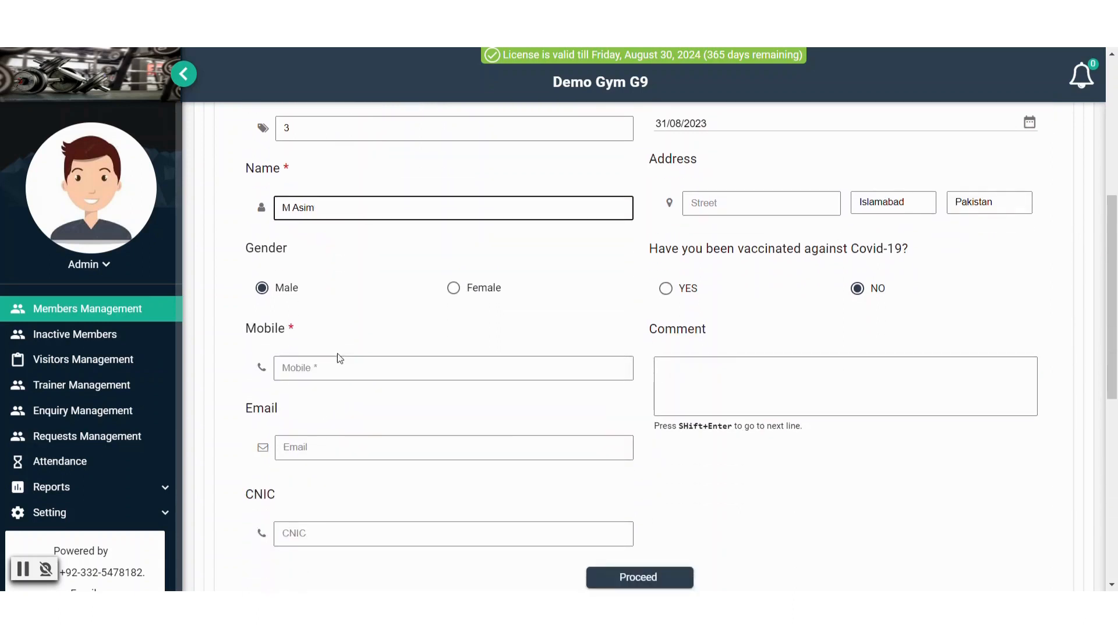
pyautogui.click(337, 373)
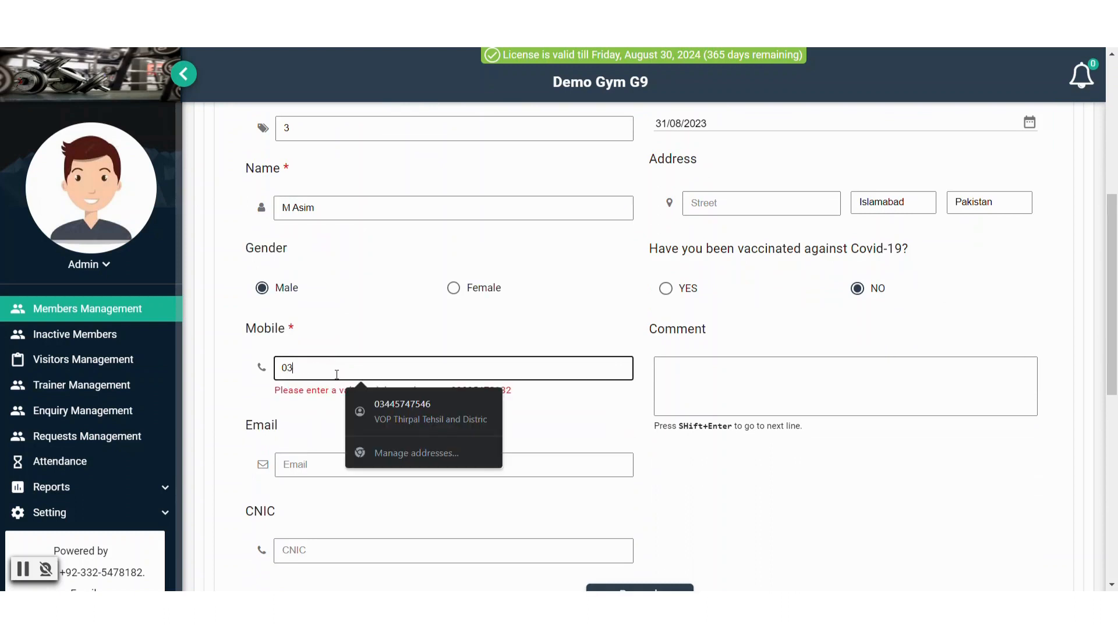
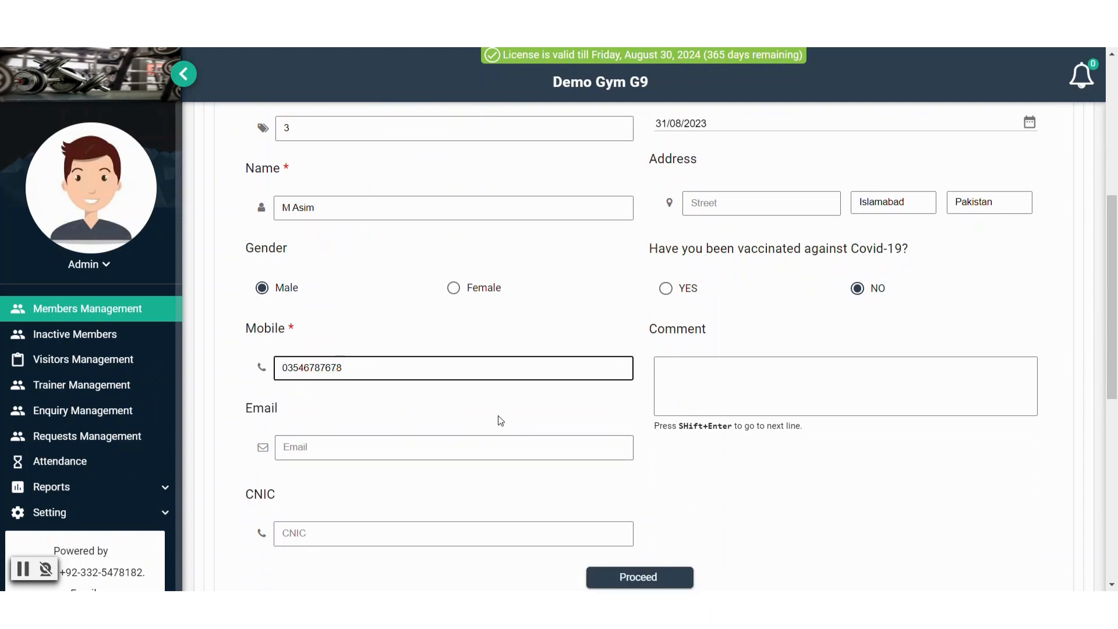
pyautogui.scroll(1, 504, 420)
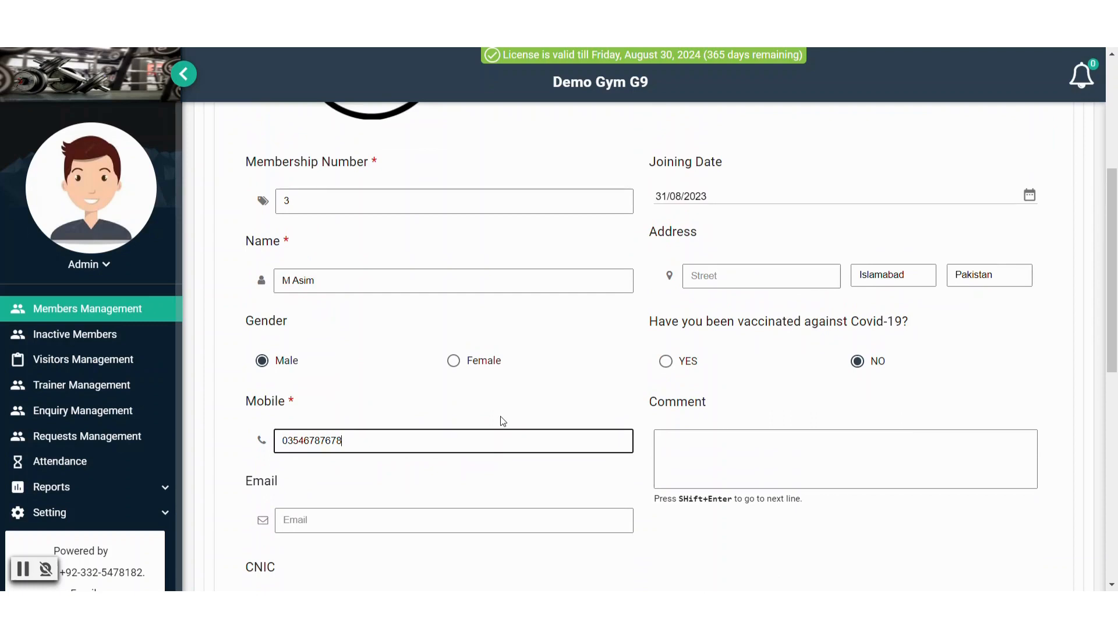
pyautogui.scroll(-3, 503, 421)
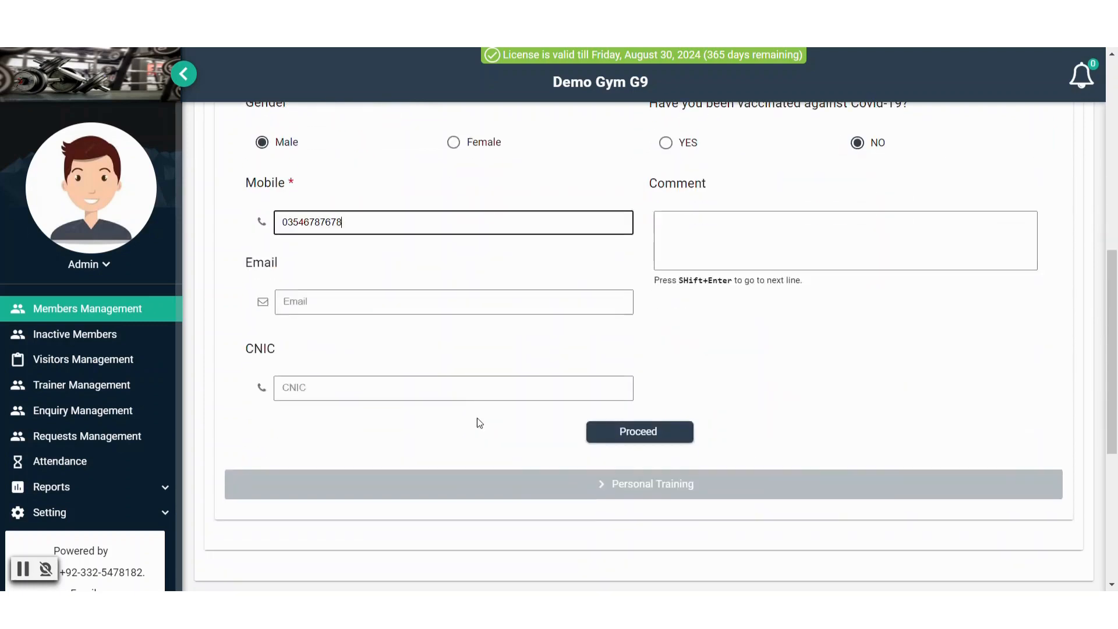
pyautogui.scroll(2, 451, 422)
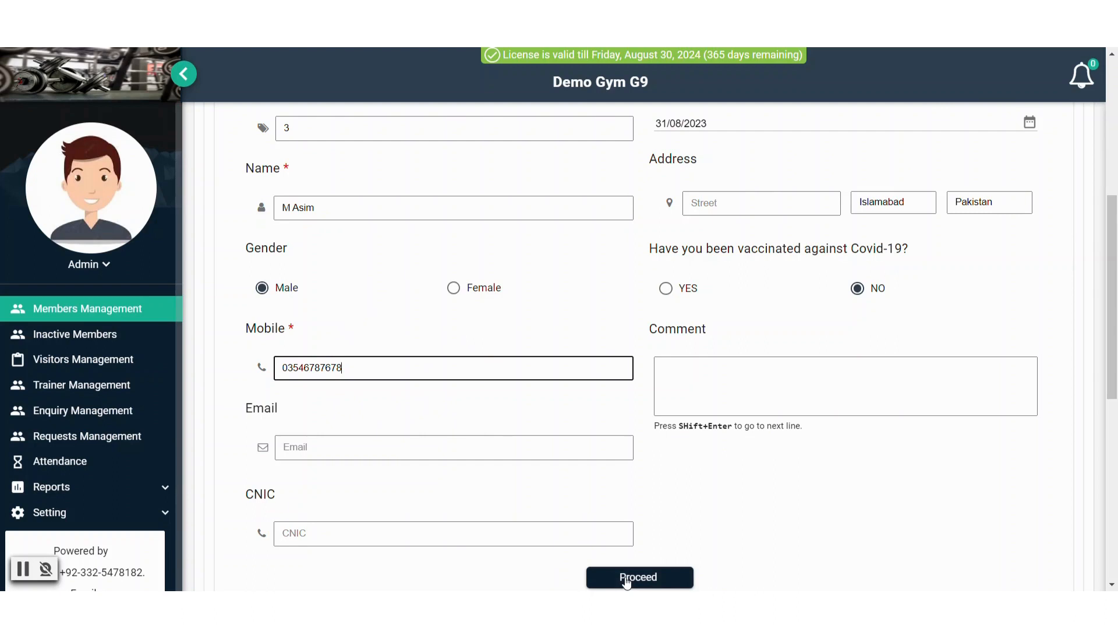
pyautogui.scroll(-5, 749, 507)
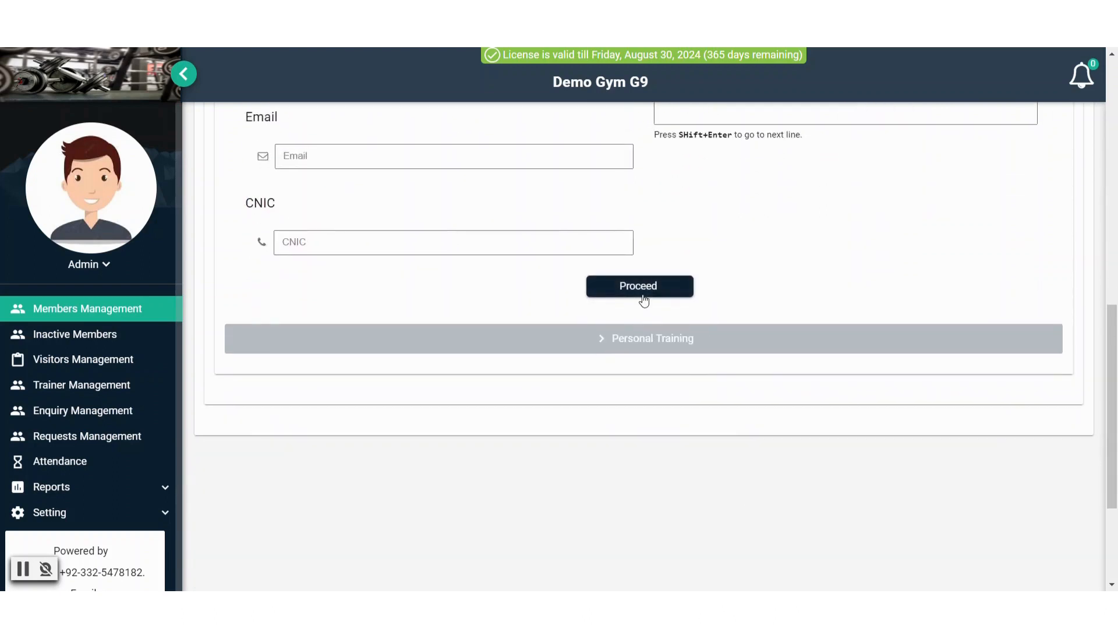
pyautogui.click(641, 287)
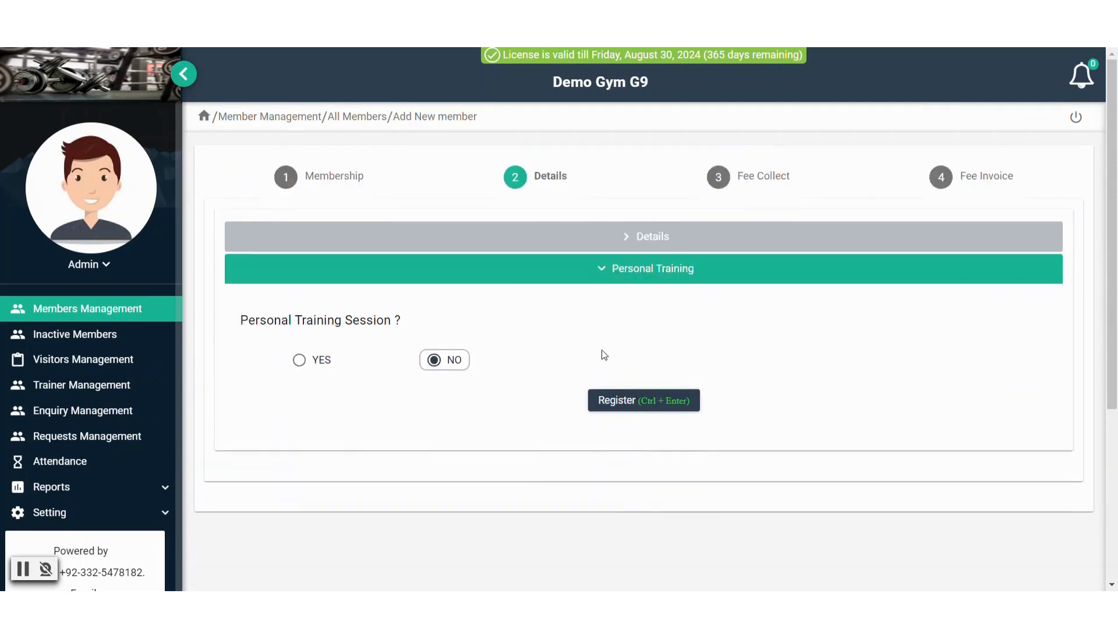
# Try personal training with a trainer, then set it back to NO and submit the registration
pyautogui.click(299, 359)
pyautogui.scroll(-1, 350, 360)
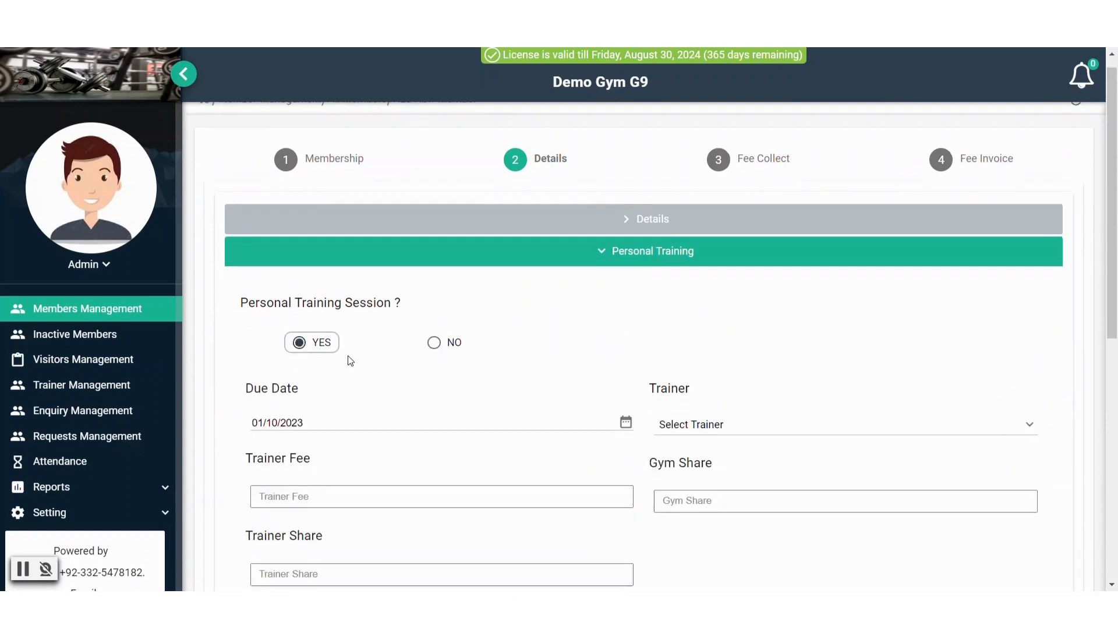
pyautogui.scroll(-1, 350, 361)
pyautogui.click(773, 368)
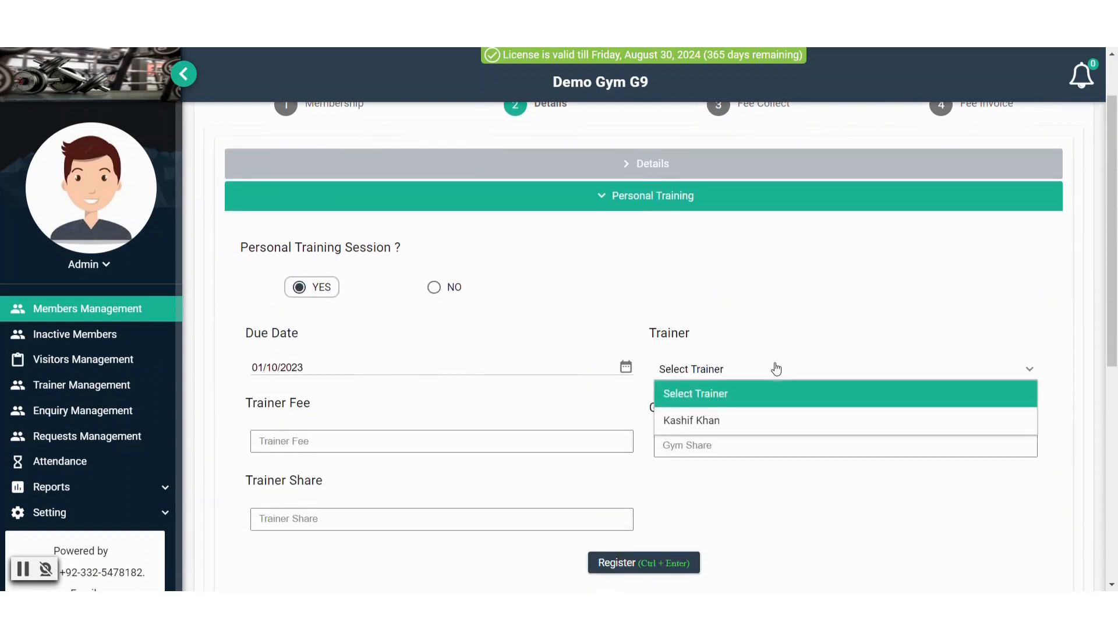
pyautogui.click(713, 429)
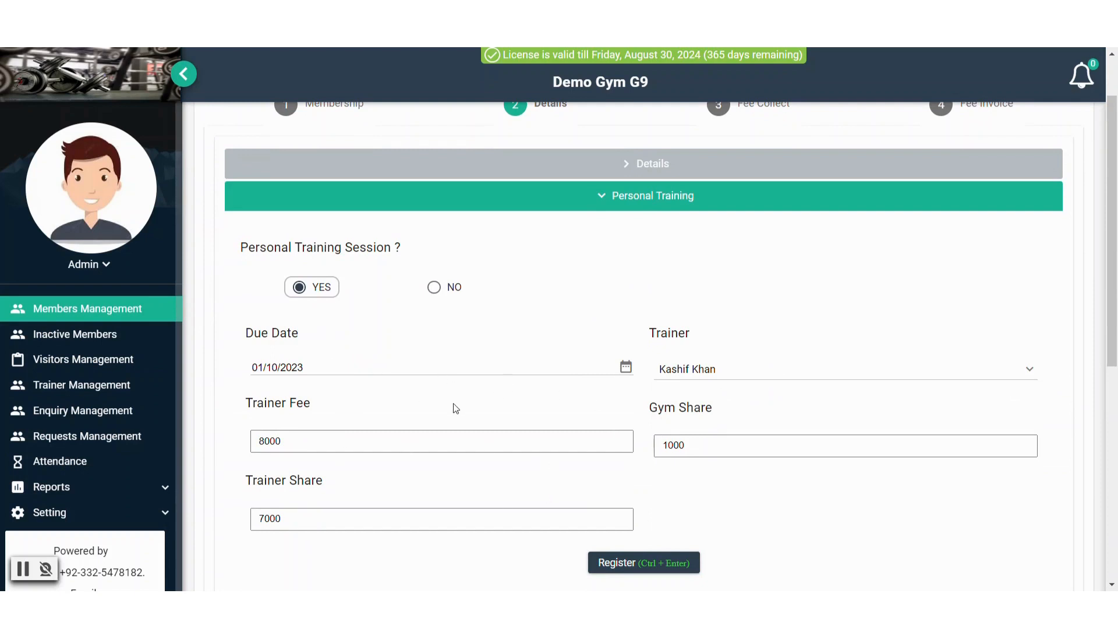
pyautogui.click(434, 288)
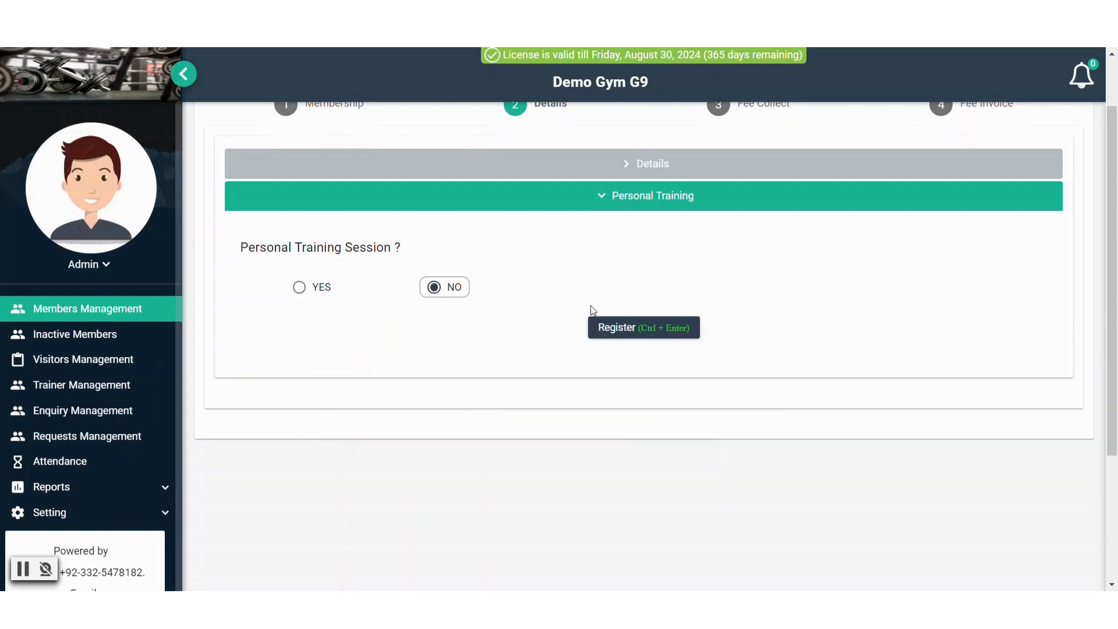
pyautogui.click(615, 328)
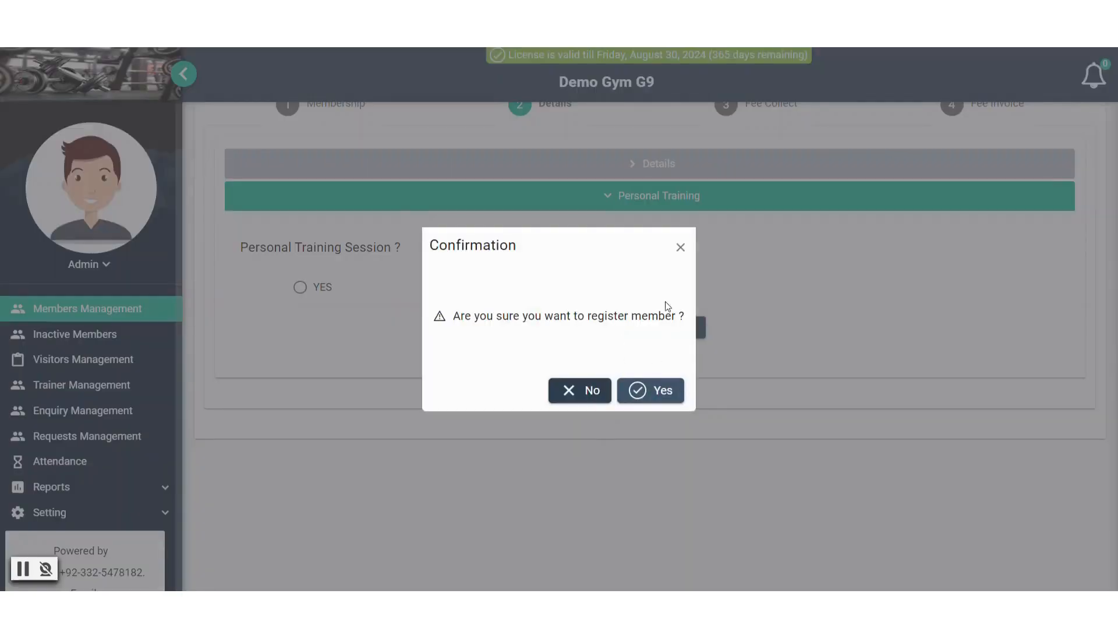
# Confirm the registration and open the fee form showing 7000 plus 5000, 12000 total
pyautogui.click(633, 391)
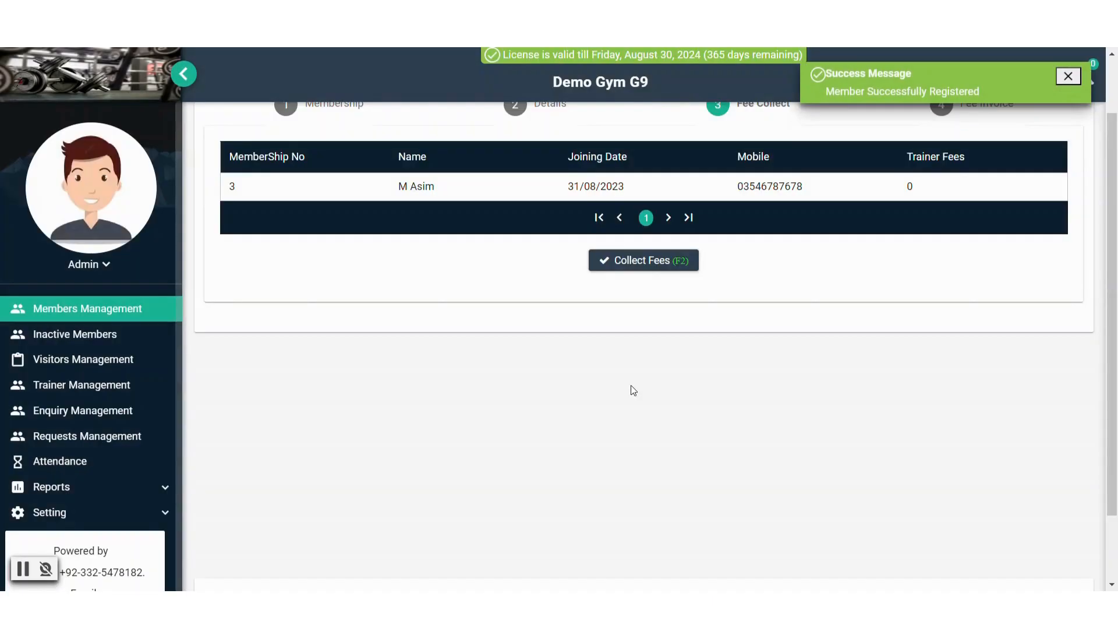
pyautogui.scroll(2, 612, 392)
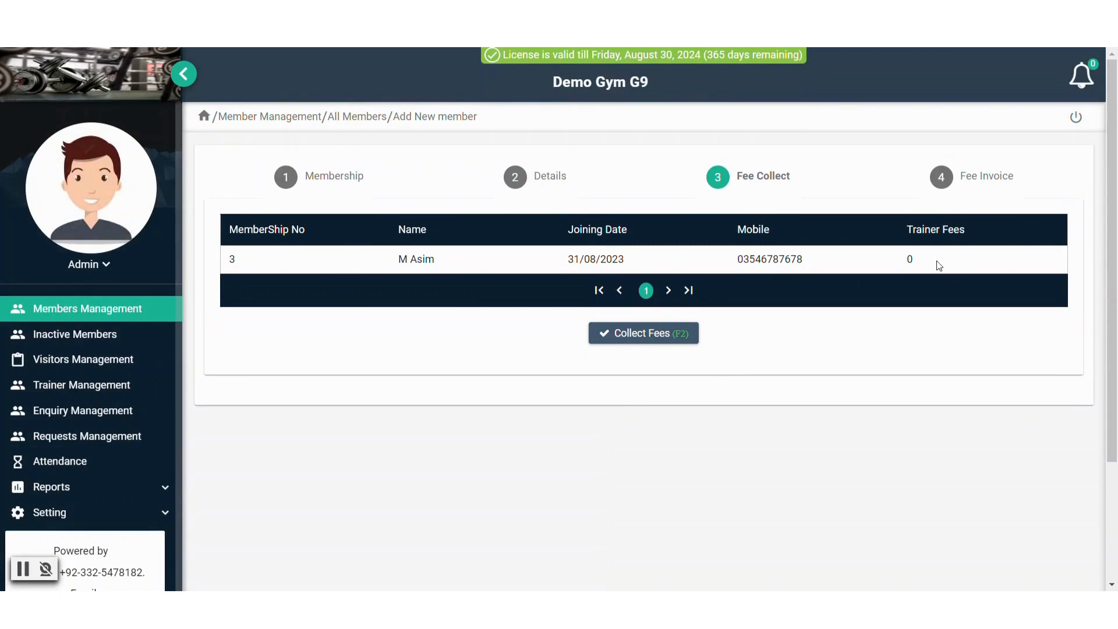
pyautogui.click(648, 333)
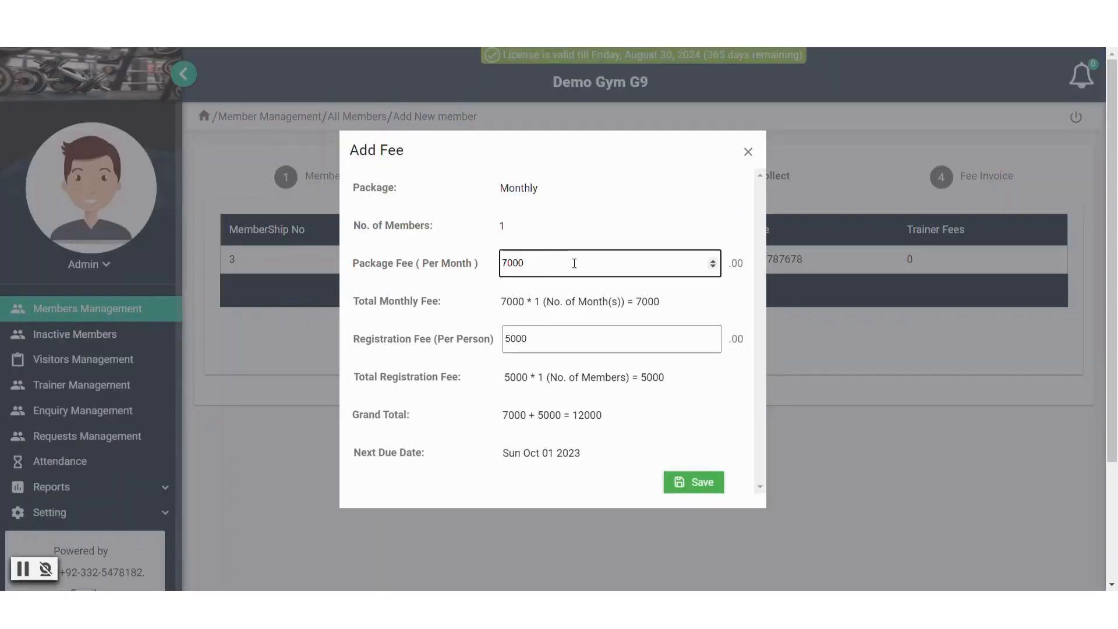
# Review the 7000 monthly and 5000 registration fees, then save and confirm the 12000 payment
pyautogui.doubleClick(518, 269)
pyautogui.click(495, 291)
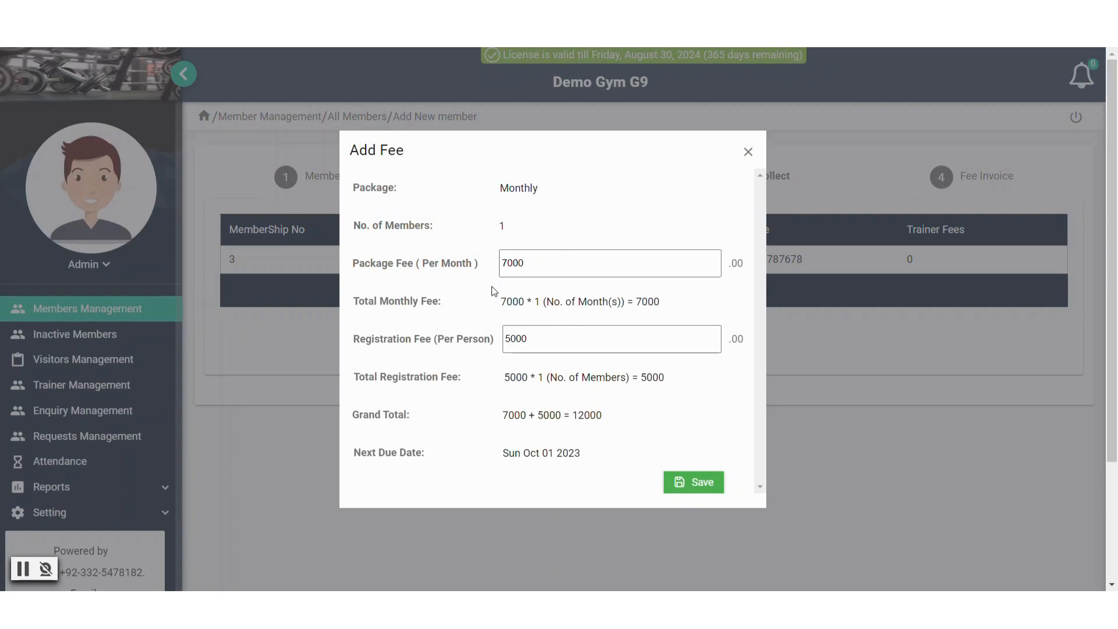
pyautogui.doubleClick(540, 302)
pyautogui.click(556, 301)
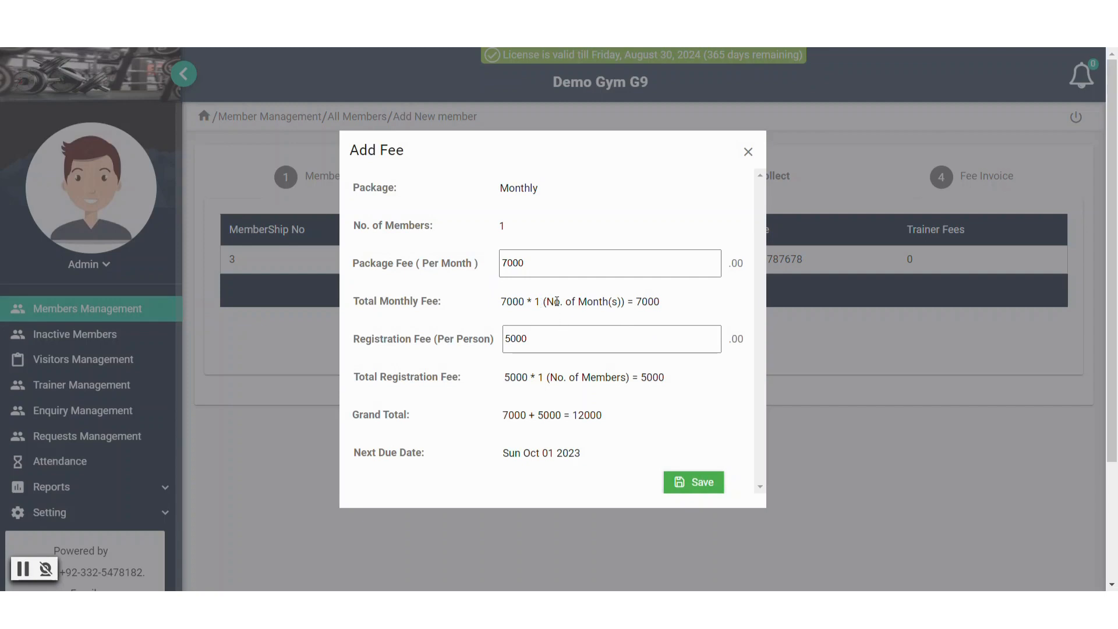
pyautogui.doubleClick(642, 301)
pyautogui.click(658, 310)
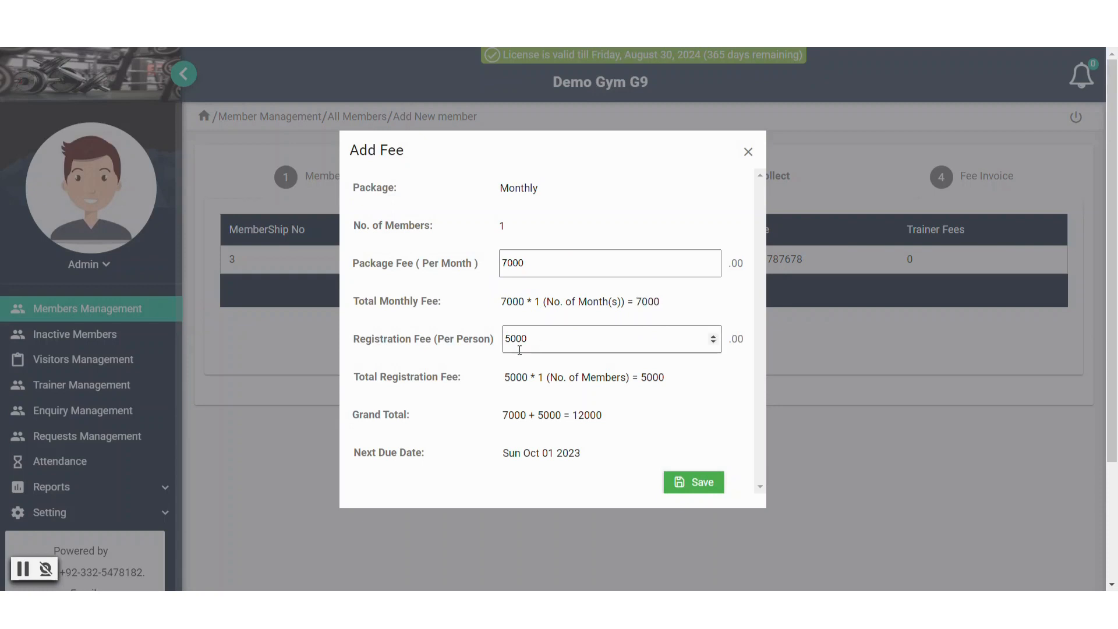
pyautogui.moveTo(529, 342); pyautogui.dragTo(487, 345)
pyautogui.click(487, 345)
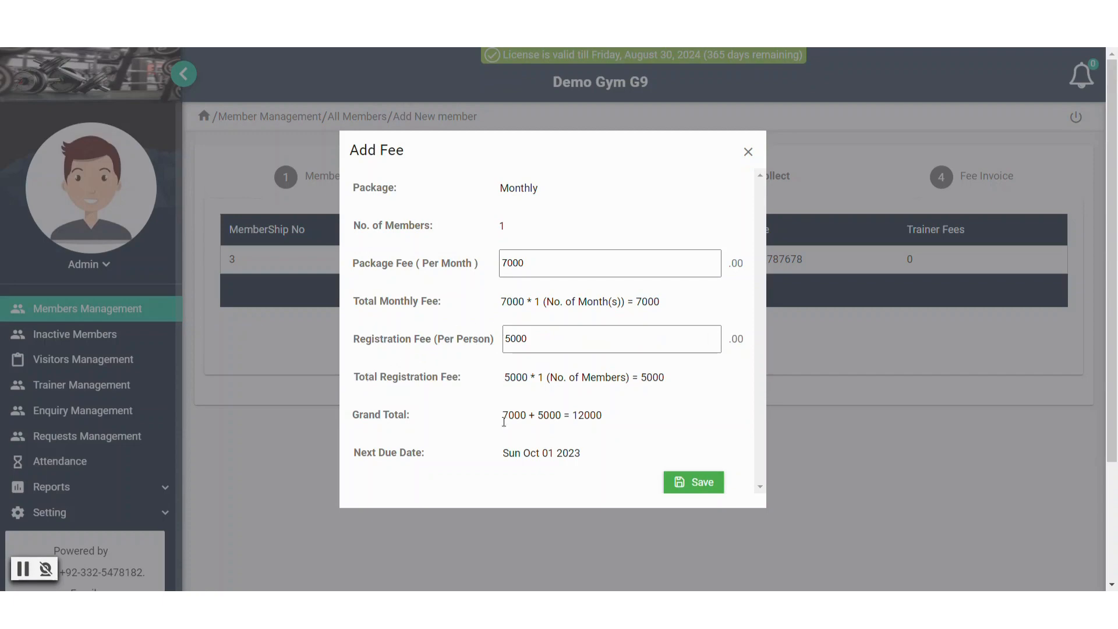
pyautogui.moveTo(502, 416); pyautogui.dragTo(565, 411)
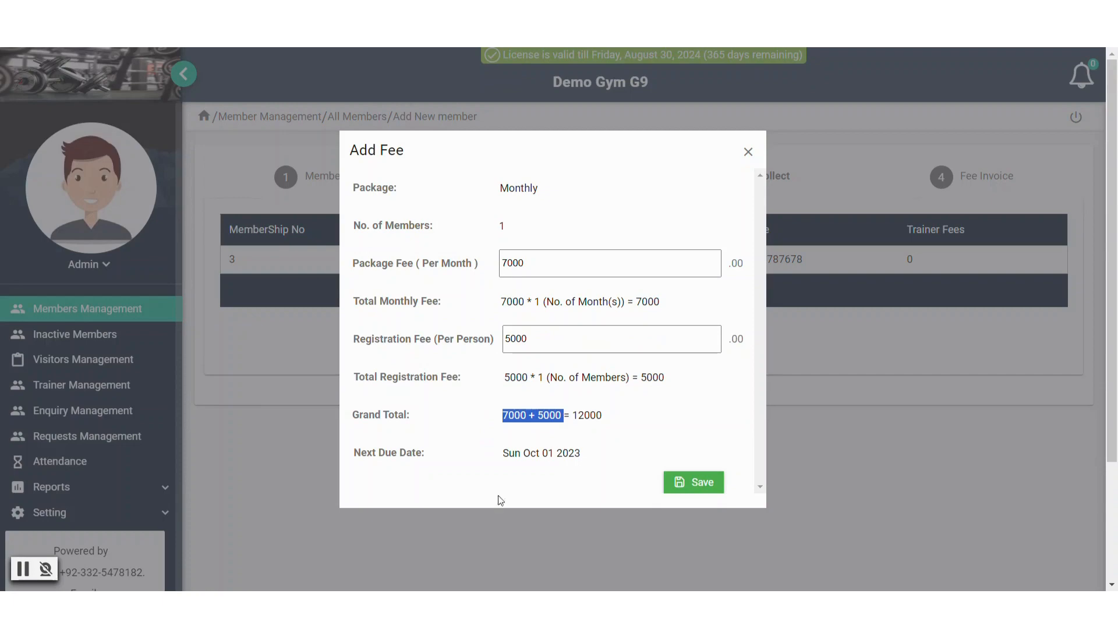
pyautogui.click(460, 463)
pyautogui.click(683, 483)
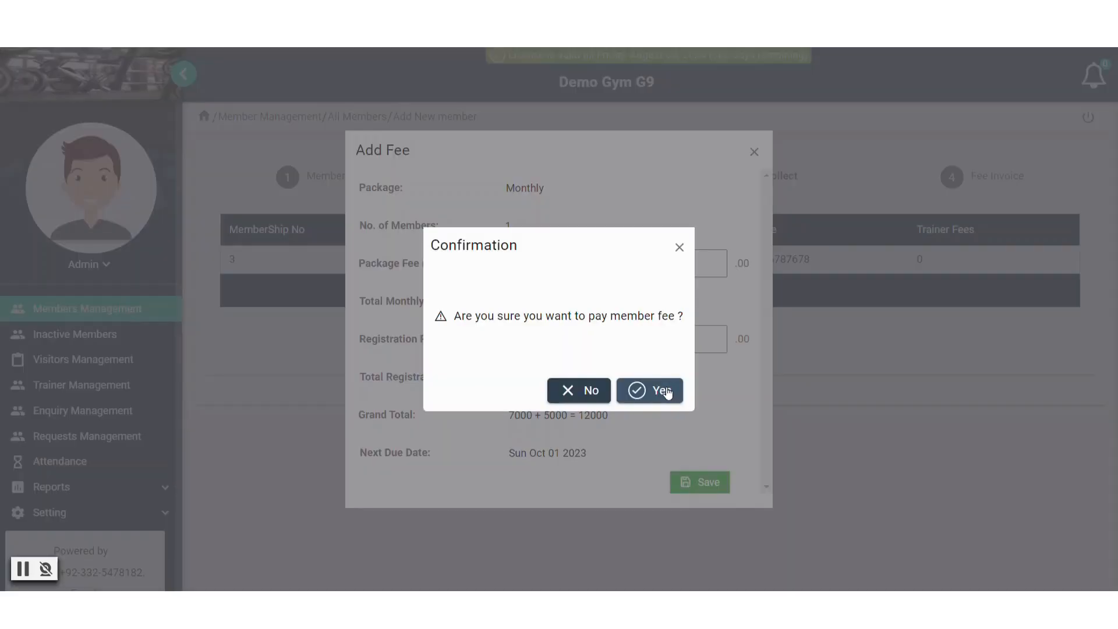
pyautogui.click(667, 388)
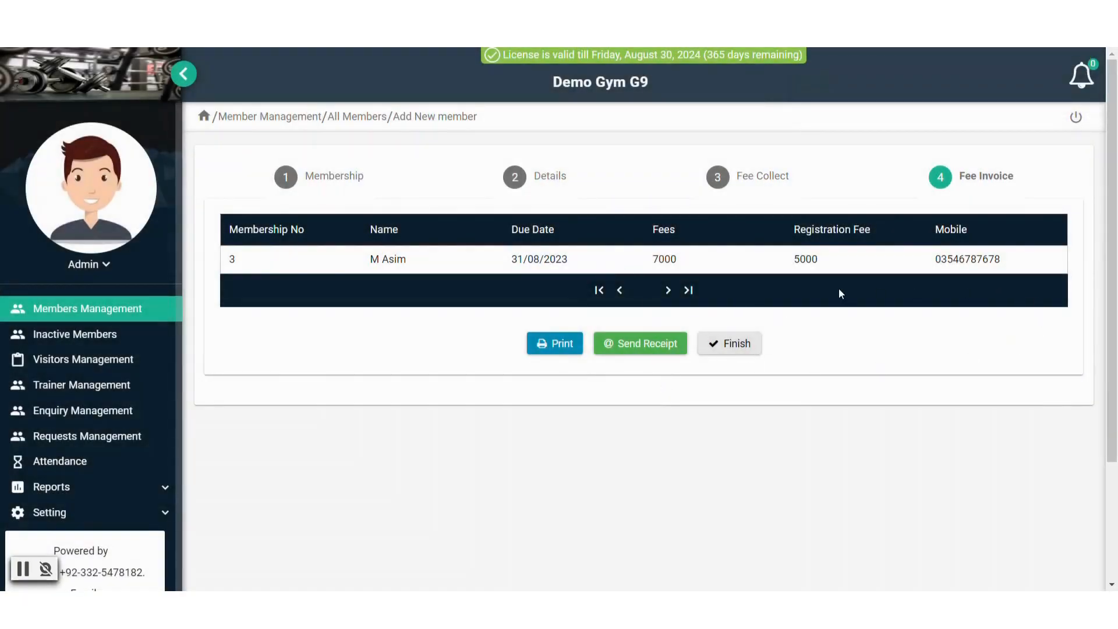
# Print the 12000 fee invoice twice, skip emailing the receipt, and finish the new-member process
pyautogui.click(564, 344)
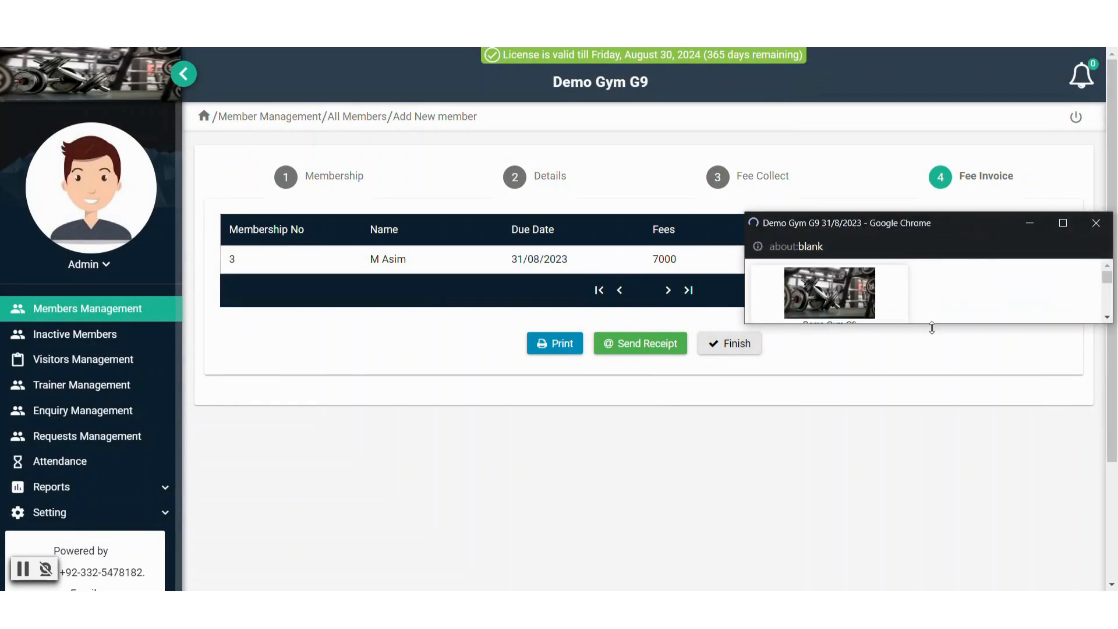
pyautogui.moveTo(932, 324); pyautogui.dragTo(854, 546)
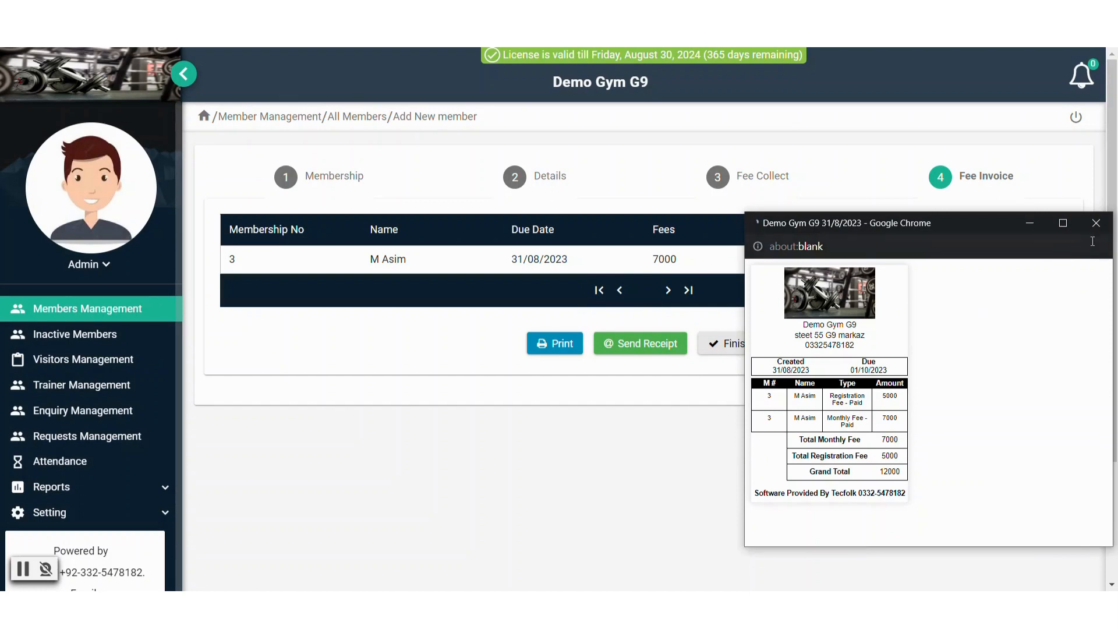
pyautogui.click(1098, 224)
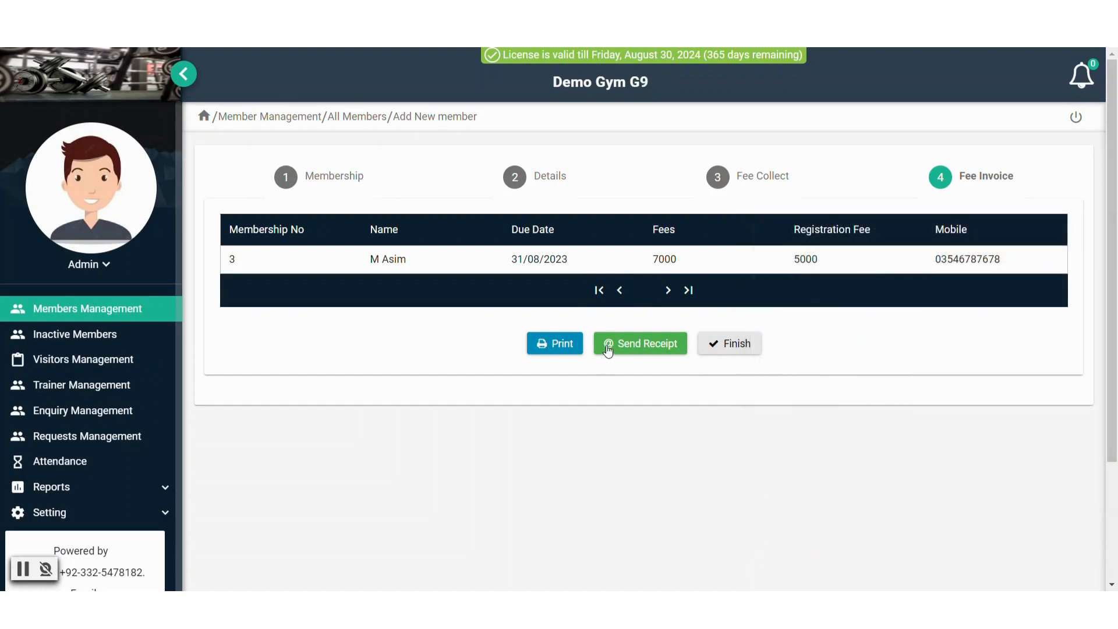
pyautogui.click(605, 348)
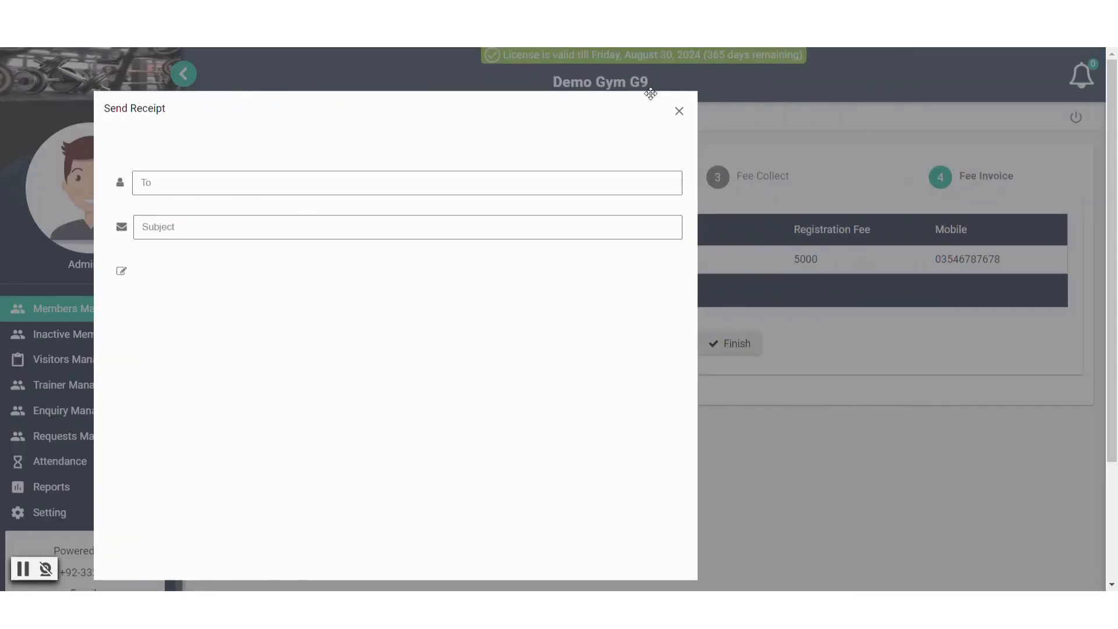
pyautogui.click(766, 118)
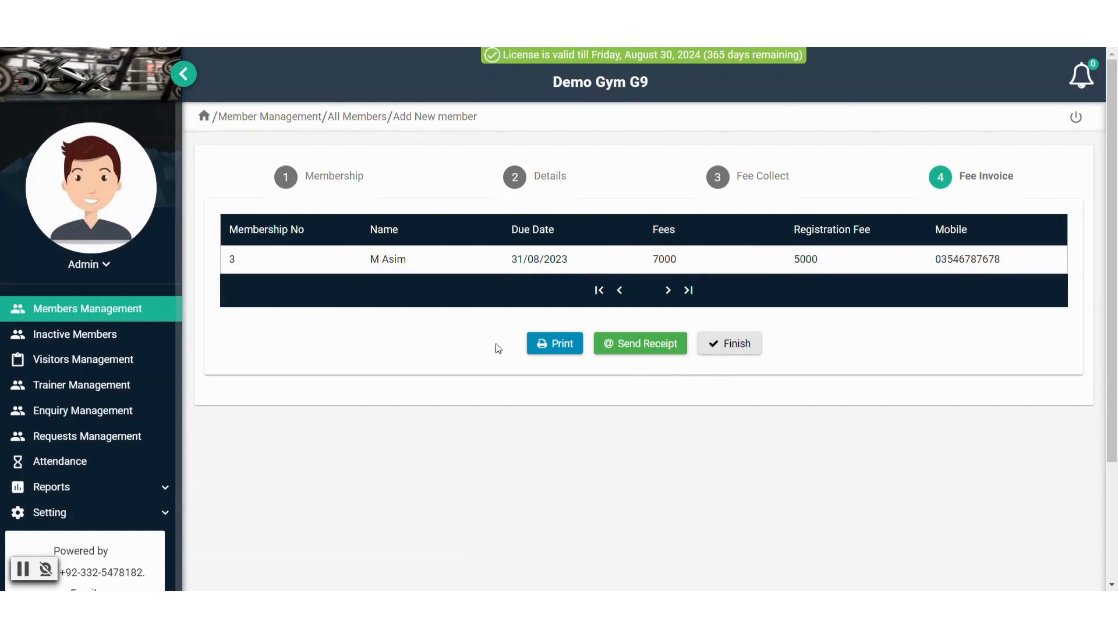
pyautogui.click(546, 344)
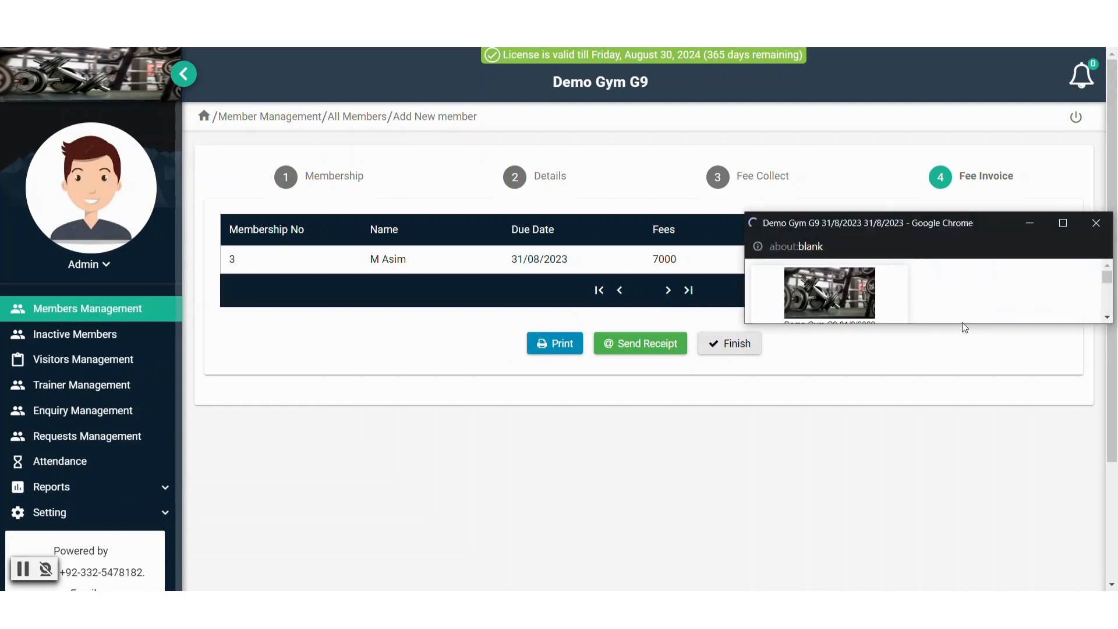
pyautogui.moveTo(963, 323); pyautogui.dragTo(914, 520)
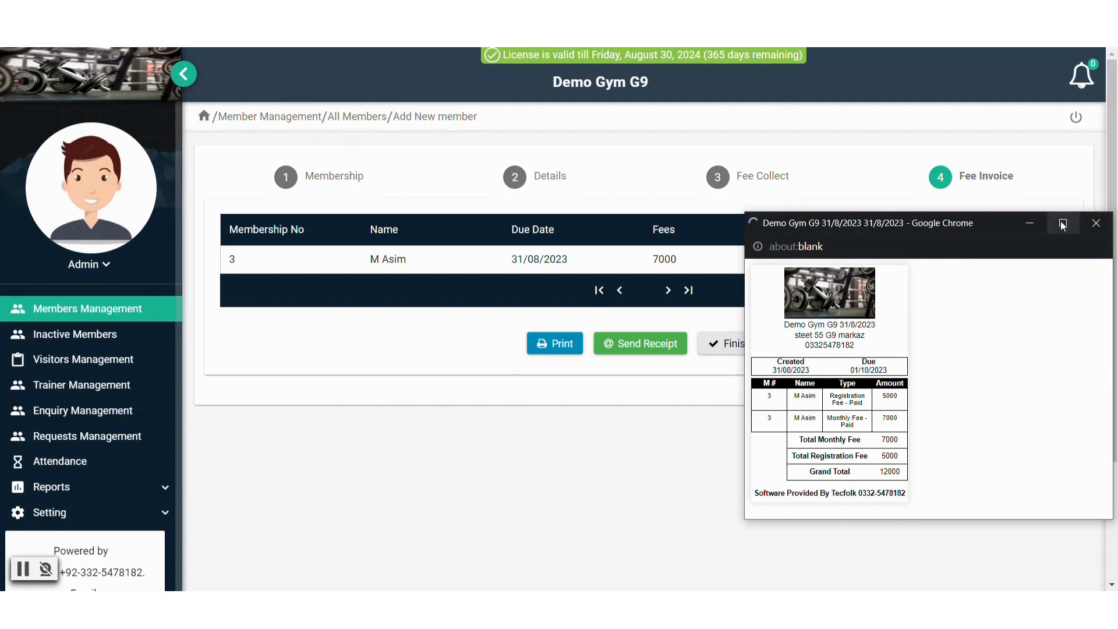
pyautogui.click(1096, 223)
pyautogui.click(757, 351)
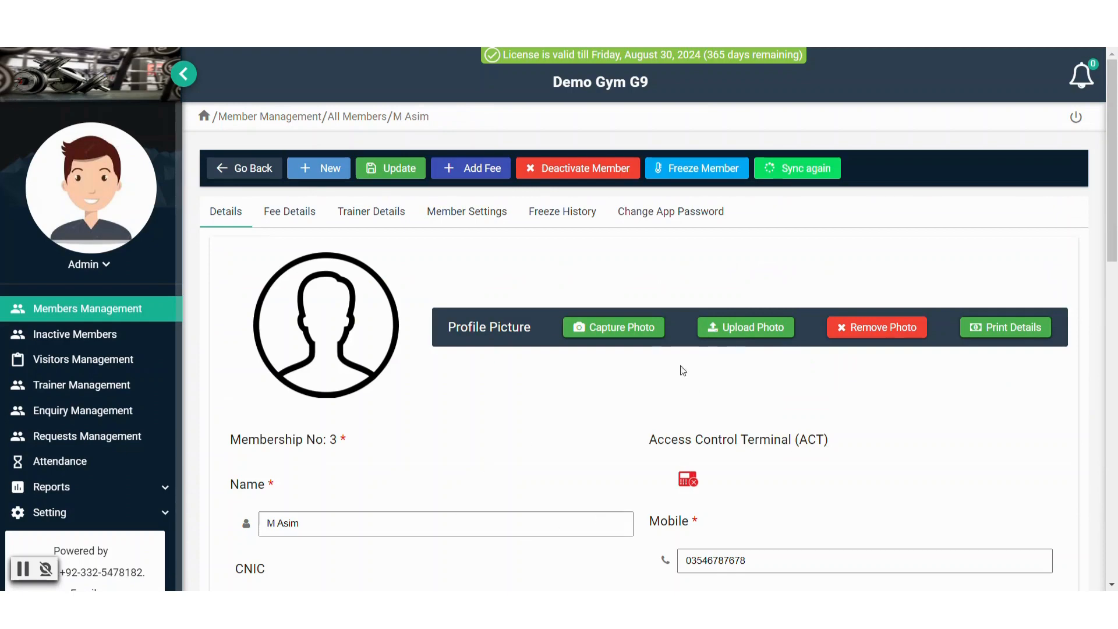
# Open member No 3's Fee Details and print the 5000 registration fee invoice
pyautogui.scroll(-4, 462, 323)
pyautogui.scroll(-6, 462, 322)
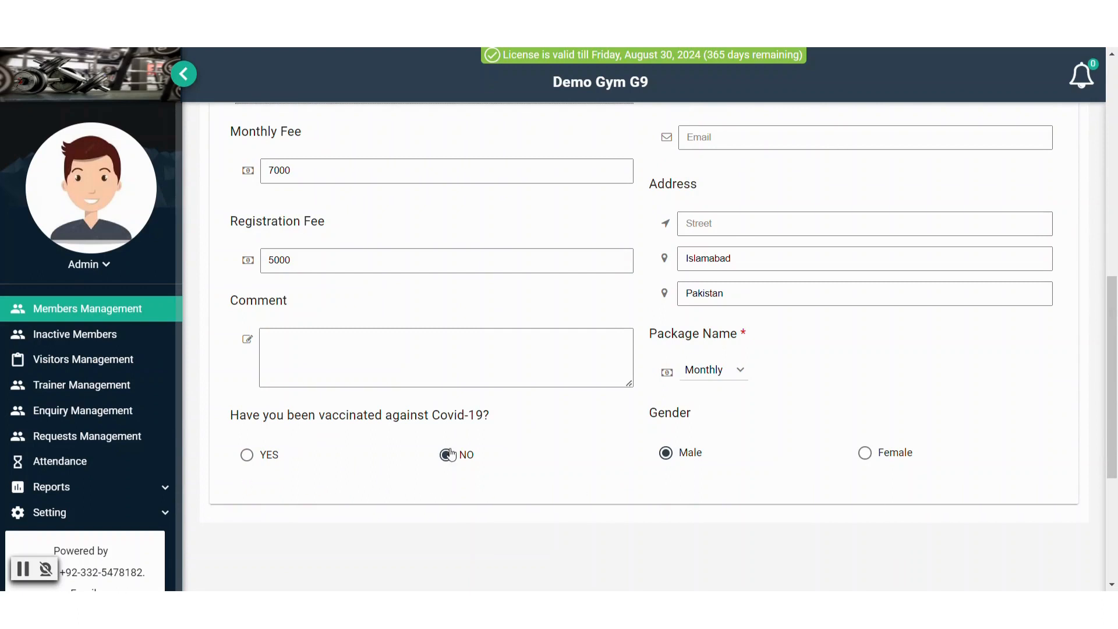
pyautogui.scroll(8, 409, 379)
pyautogui.scroll(3, 409, 374)
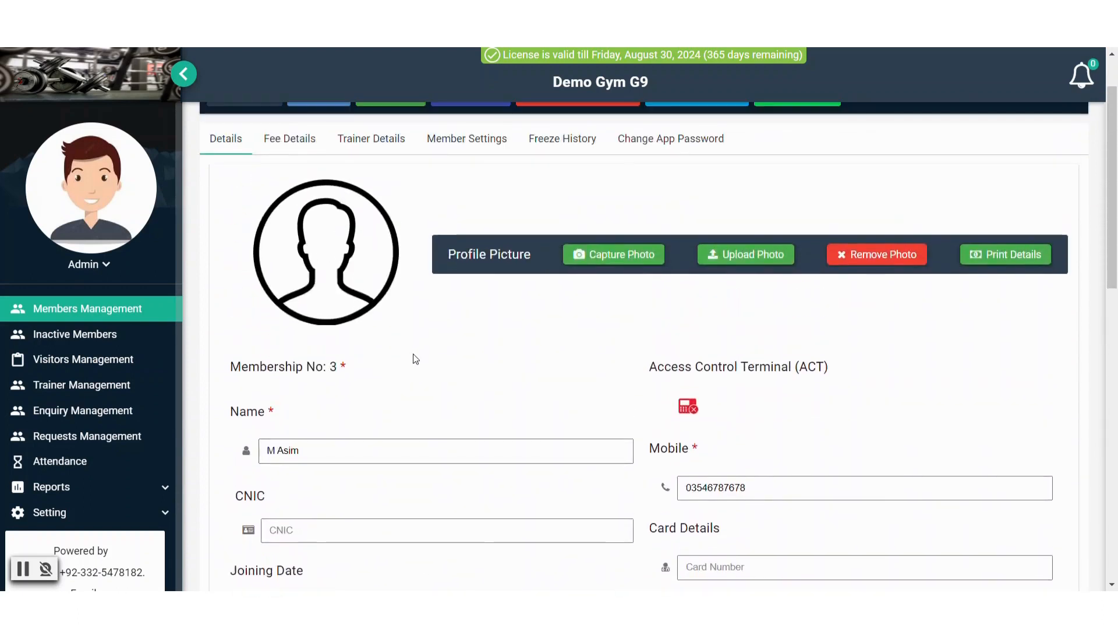
pyautogui.click(291, 217)
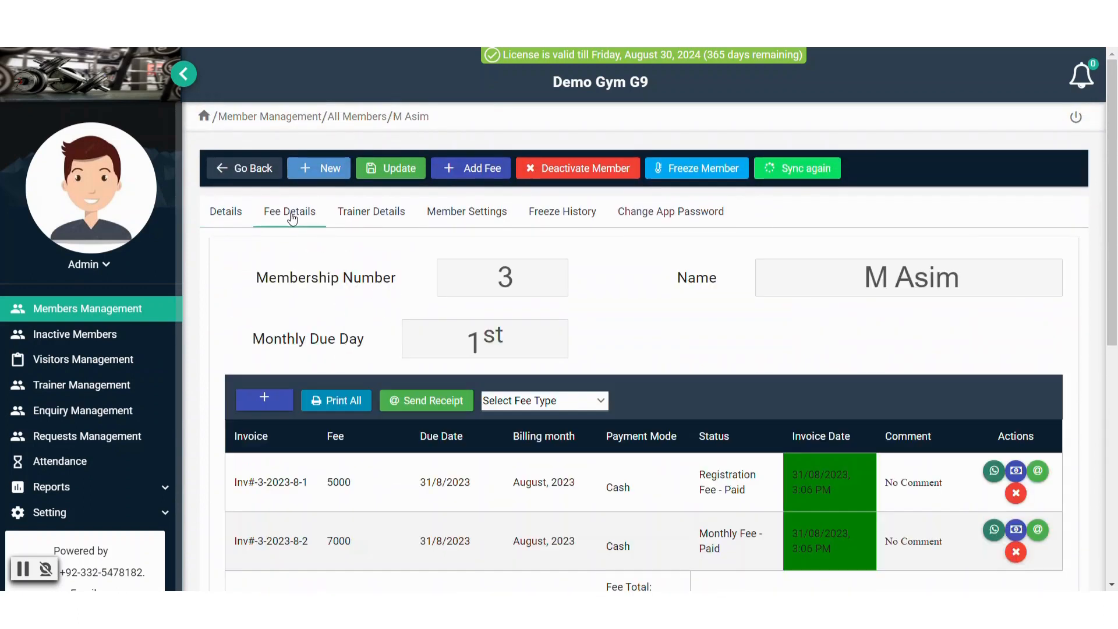
pyautogui.scroll(-1, 291, 217)
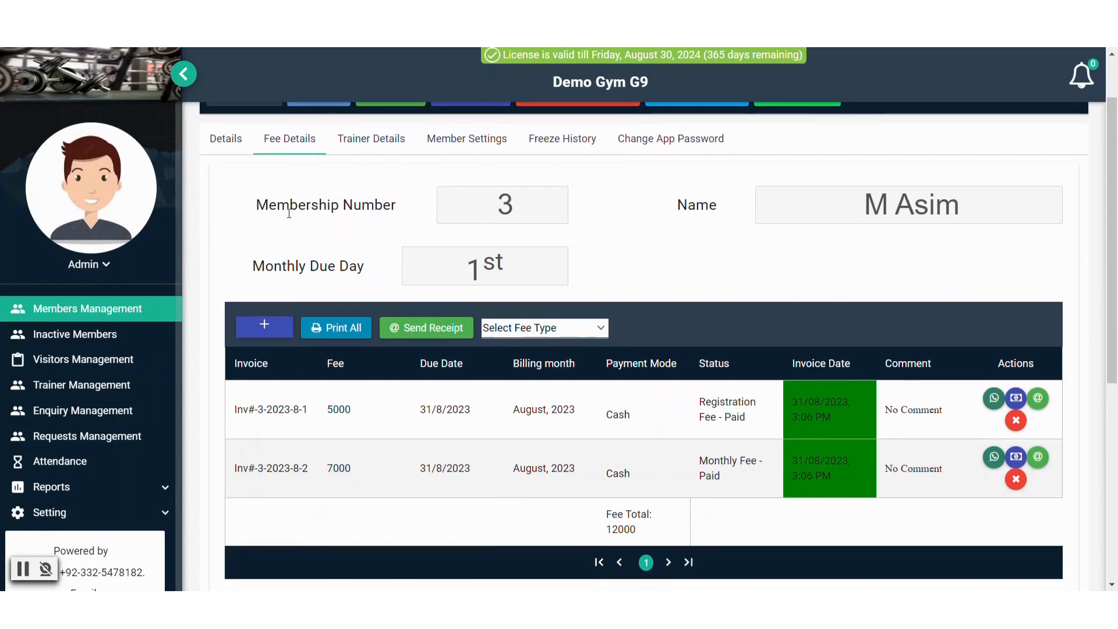
pyautogui.scroll(-1, 290, 222)
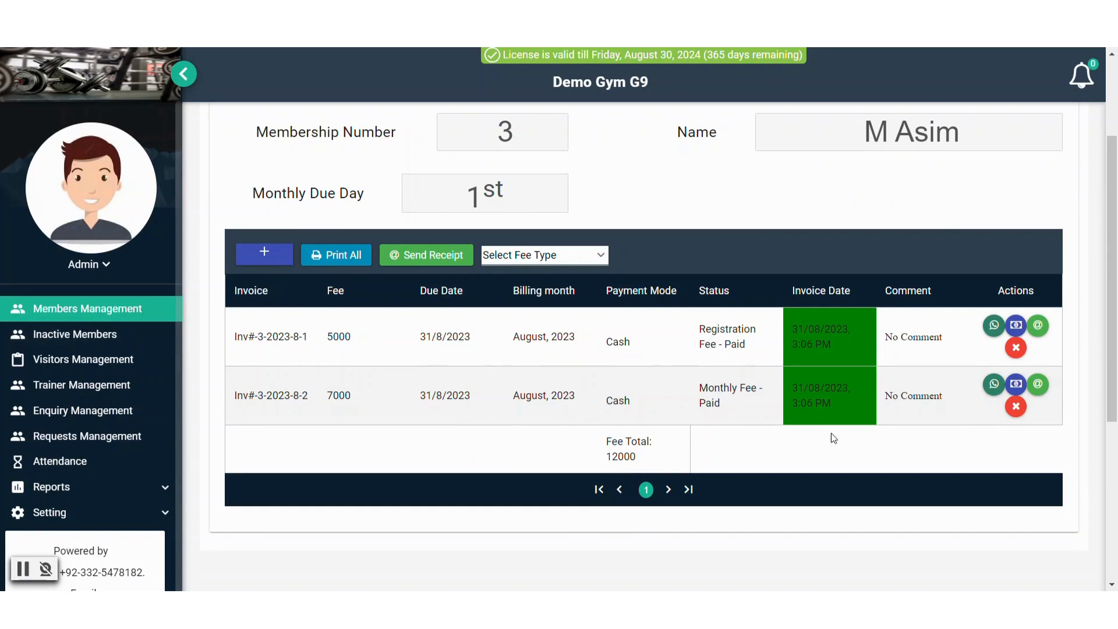
pyautogui.click(1016, 325)
pyautogui.click(1093, 231)
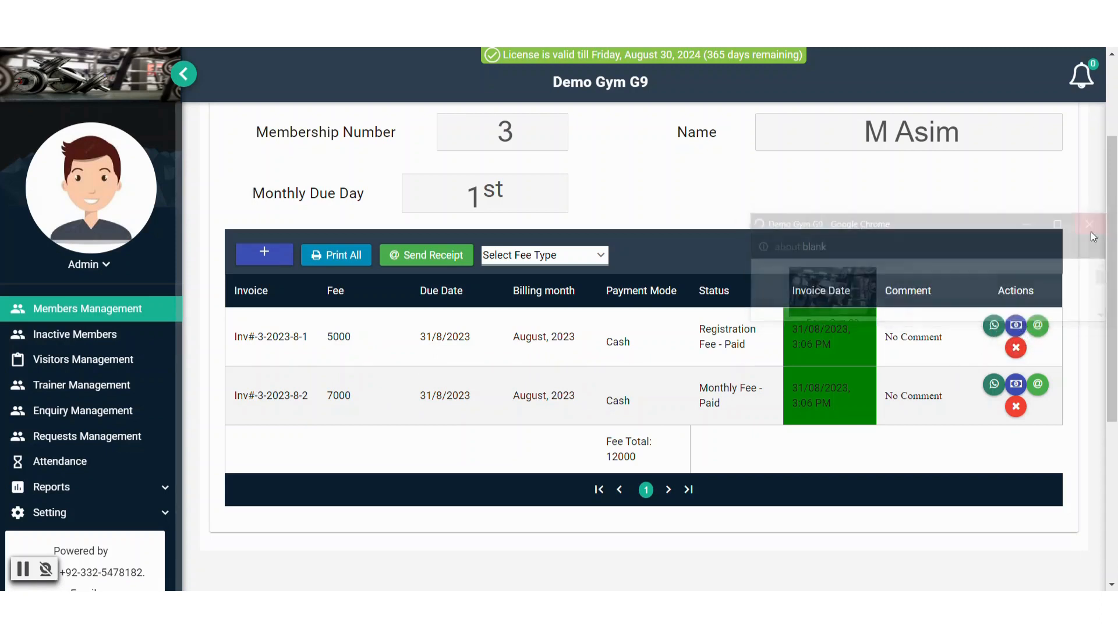
pyautogui.click(996, 328)
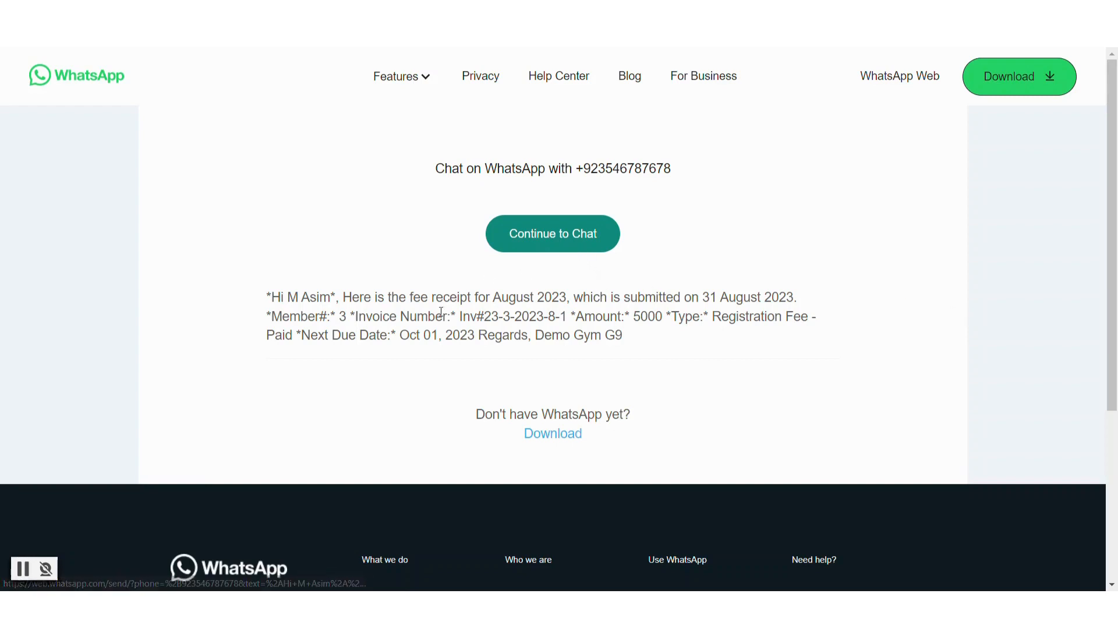
pyautogui.click(563, 234)
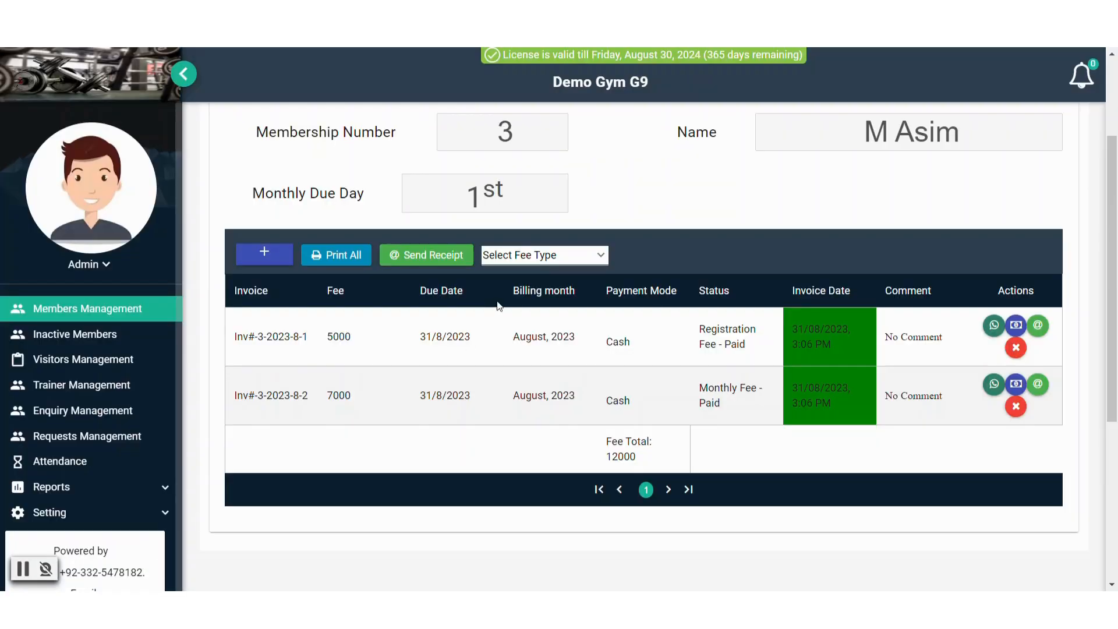
# Browse Trainer Details, Member Settings and the dues list, then open the empty Freeze History
pyautogui.scroll(3, 477, 307)
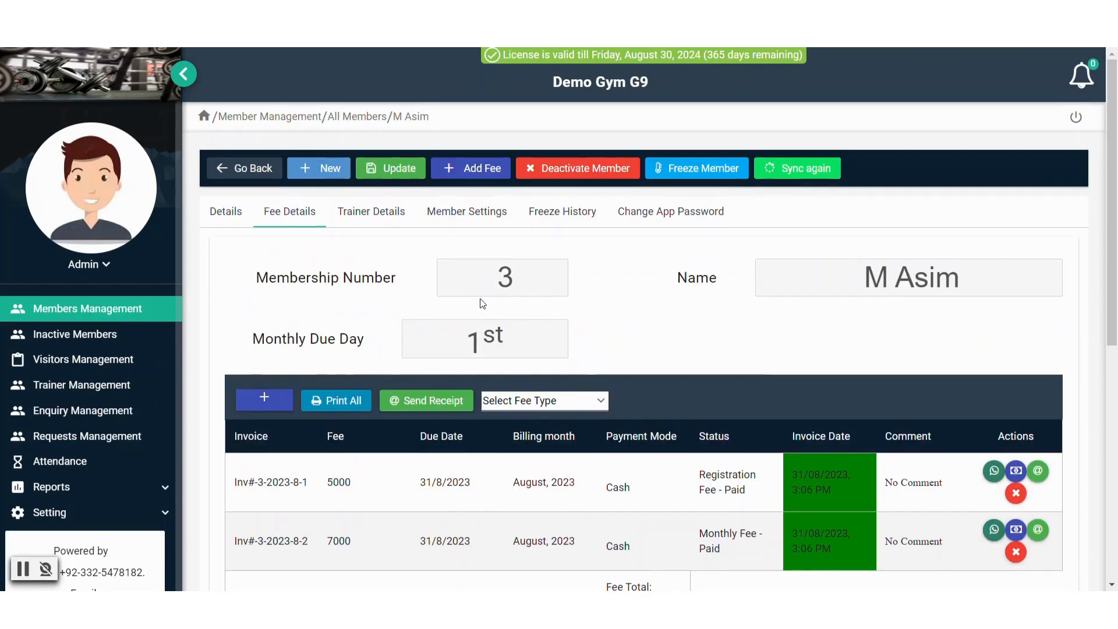
pyautogui.click(371, 216)
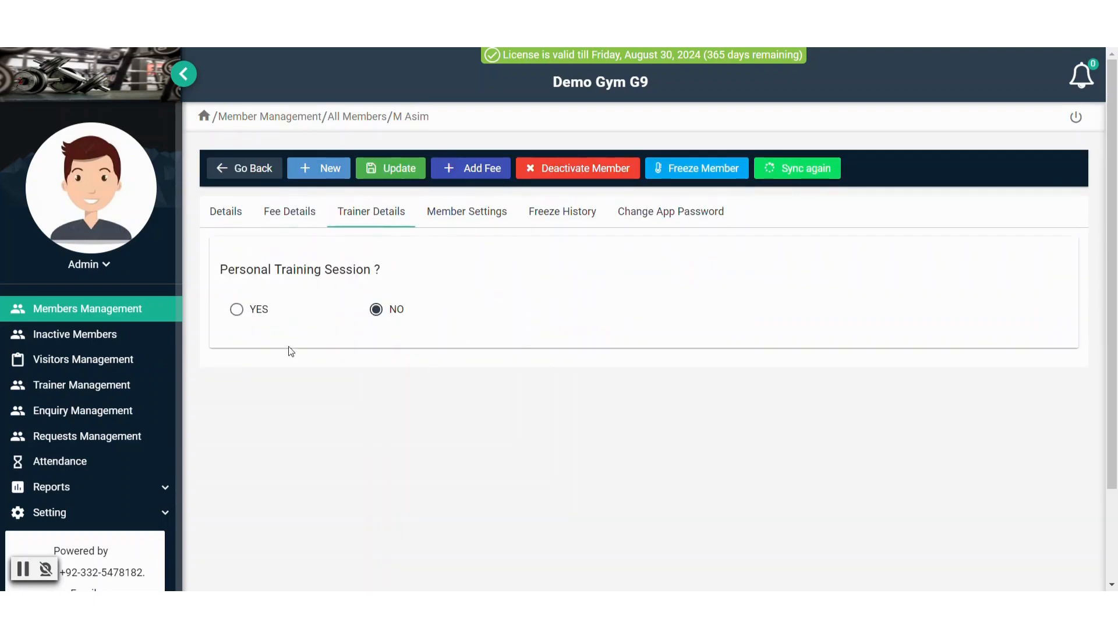
pyautogui.click(457, 215)
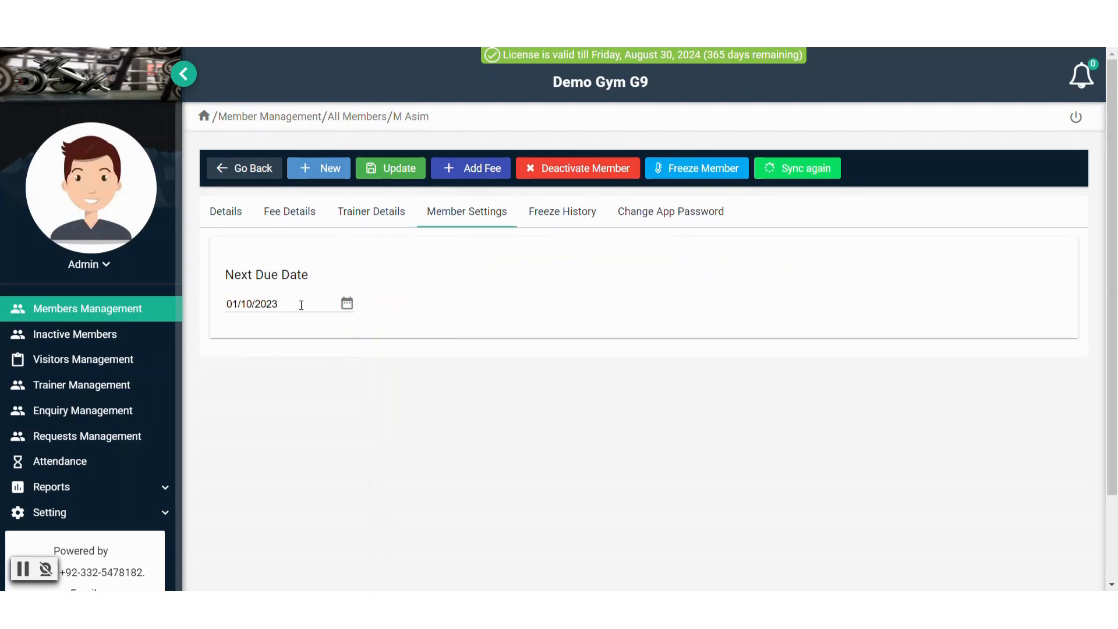
pyautogui.click(302, 305)
pyautogui.click(586, 313)
pyautogui.click(1093, 88)
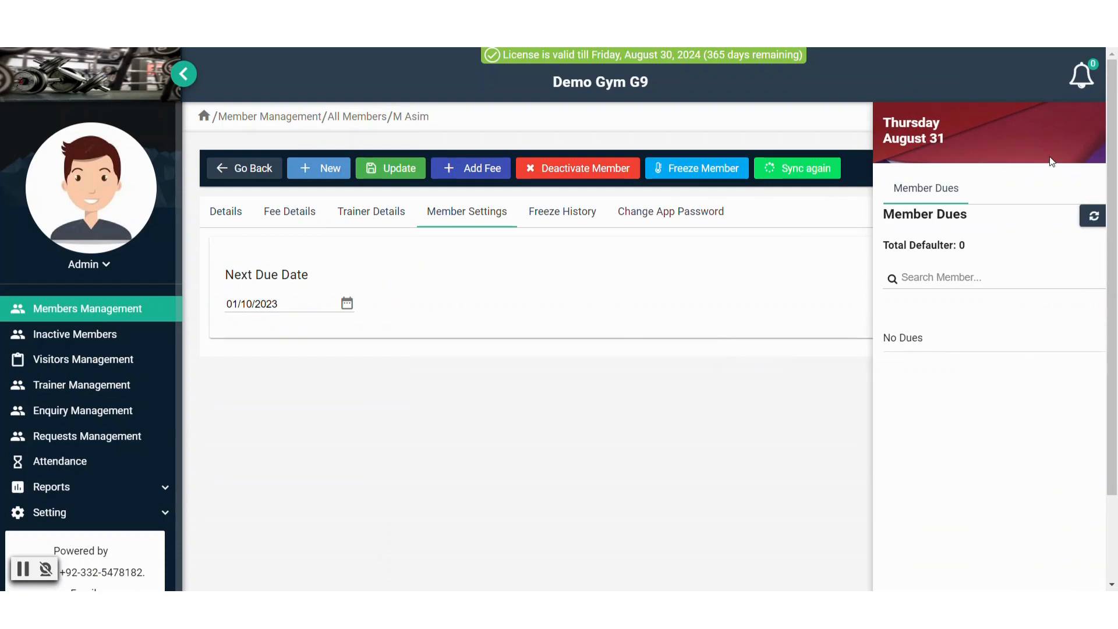
pyautogui.click(1085, 88)
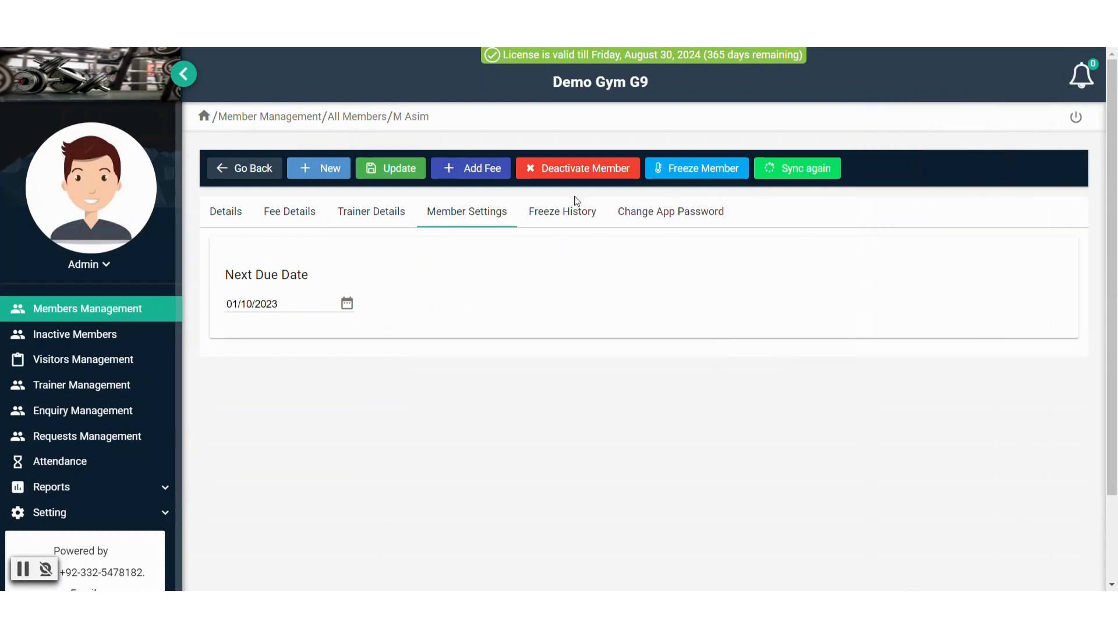
pyautogui.click(570, 215)
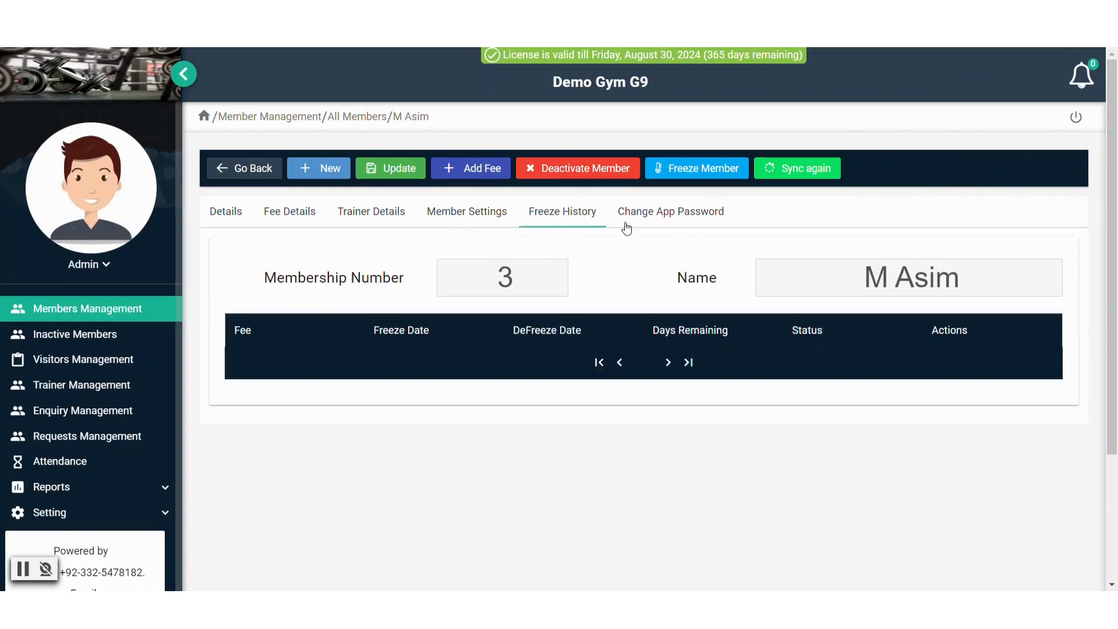
# Return to member No 3's details form, which still shows the default placeholder picture
pyautogui.click(230, 220)
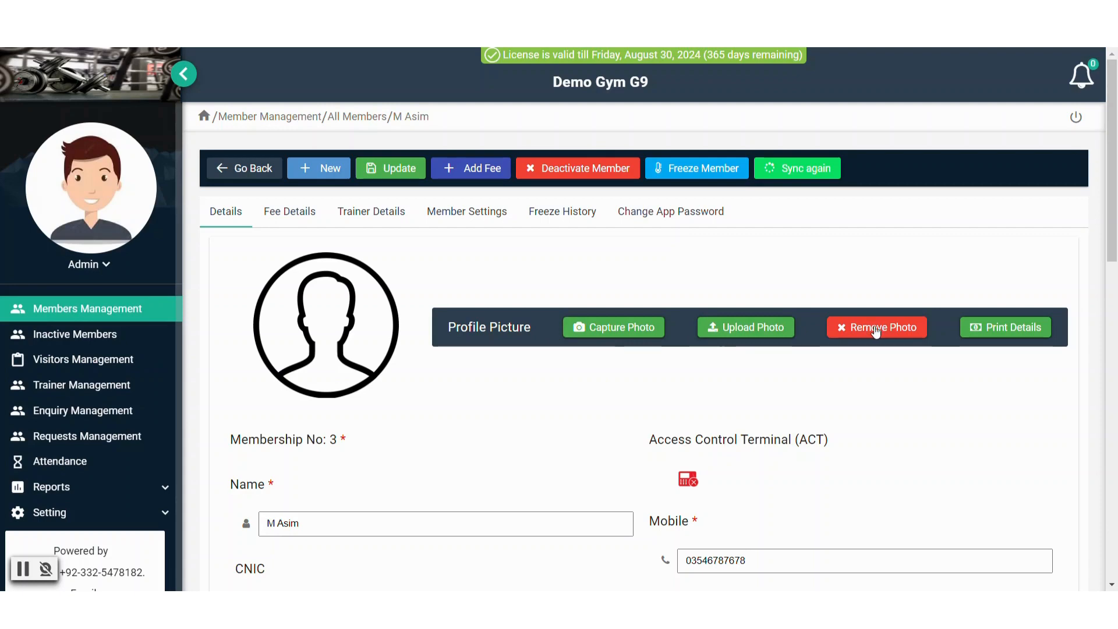
# Capture a webcam photo for member 3, allowing camera access, and crop it around the face
pyautogui.click(582, 327)
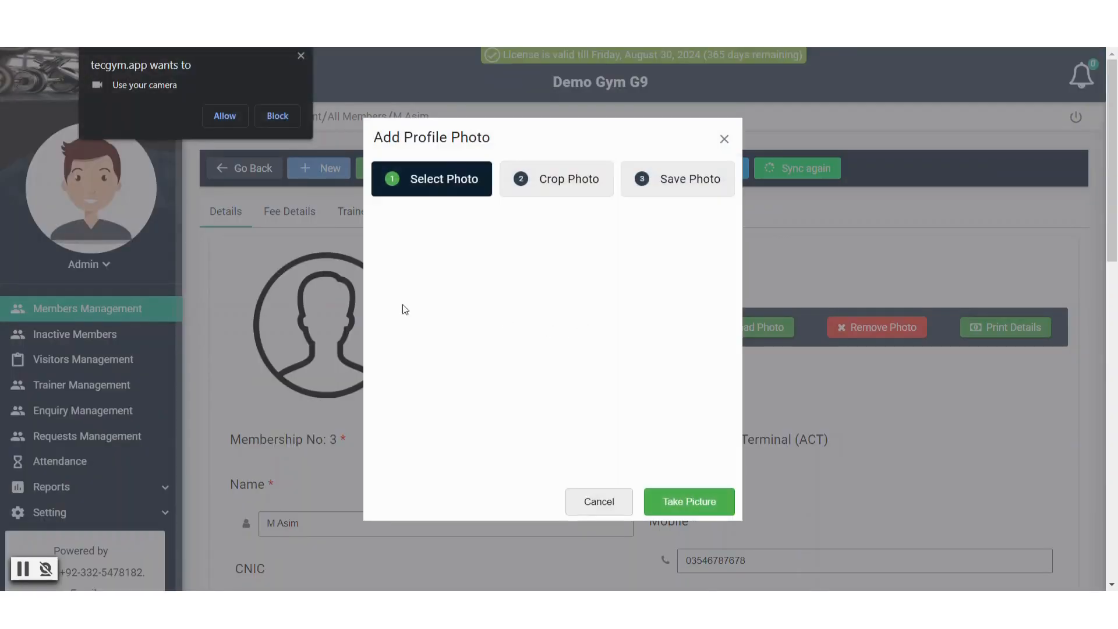
pyautogui.click(216, 116)
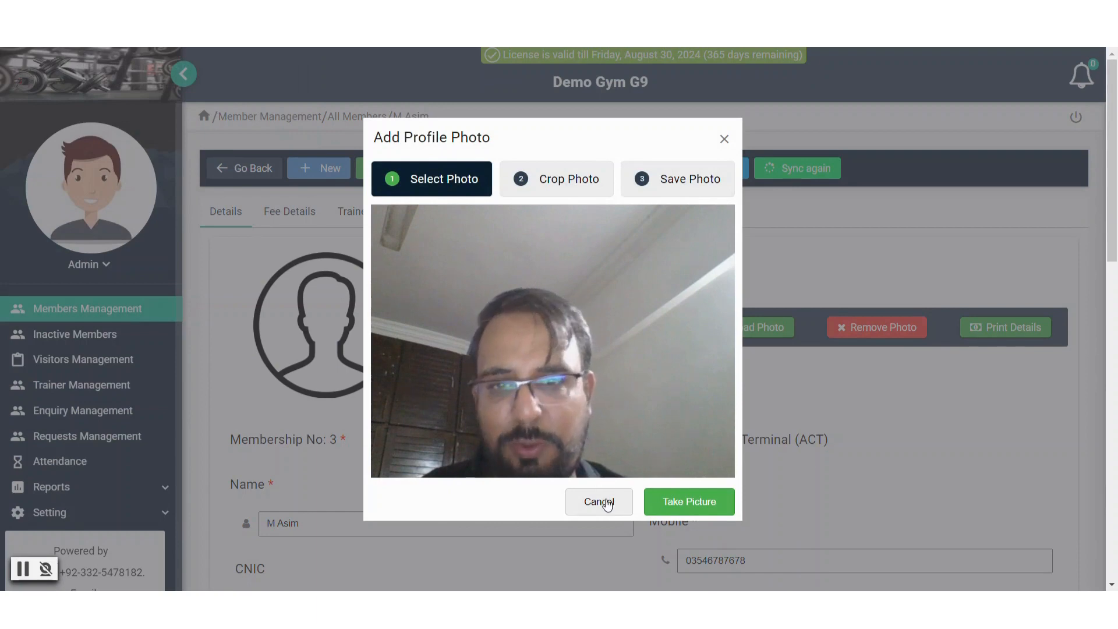
pyautogui.click(696, 501)
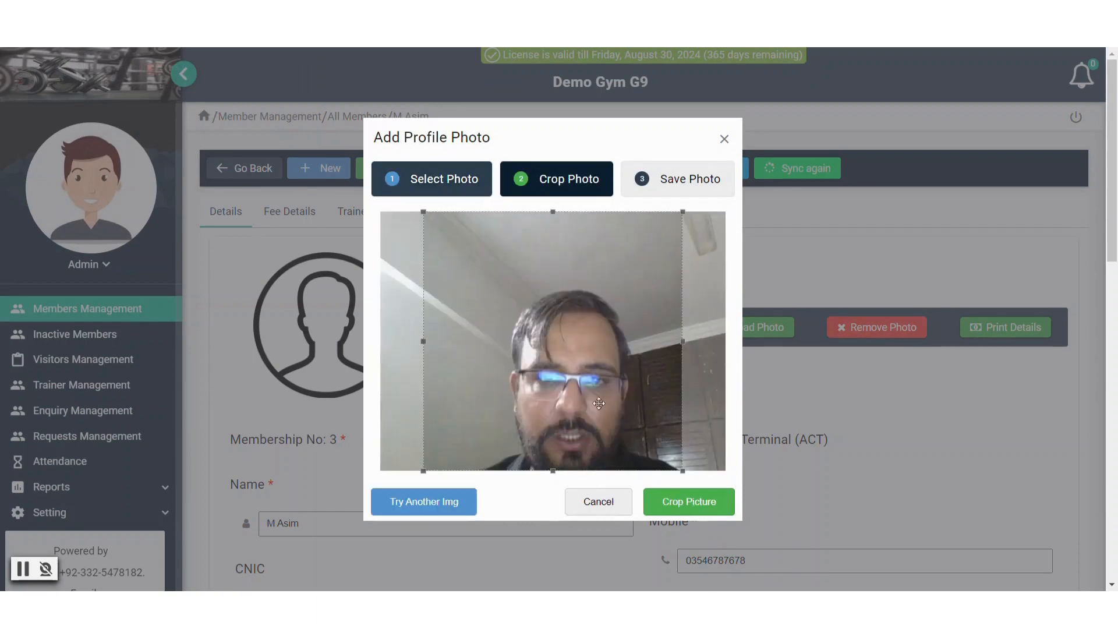
pyautogui.moveTo(423, 212); pyautogui.dragTo(464, 252)
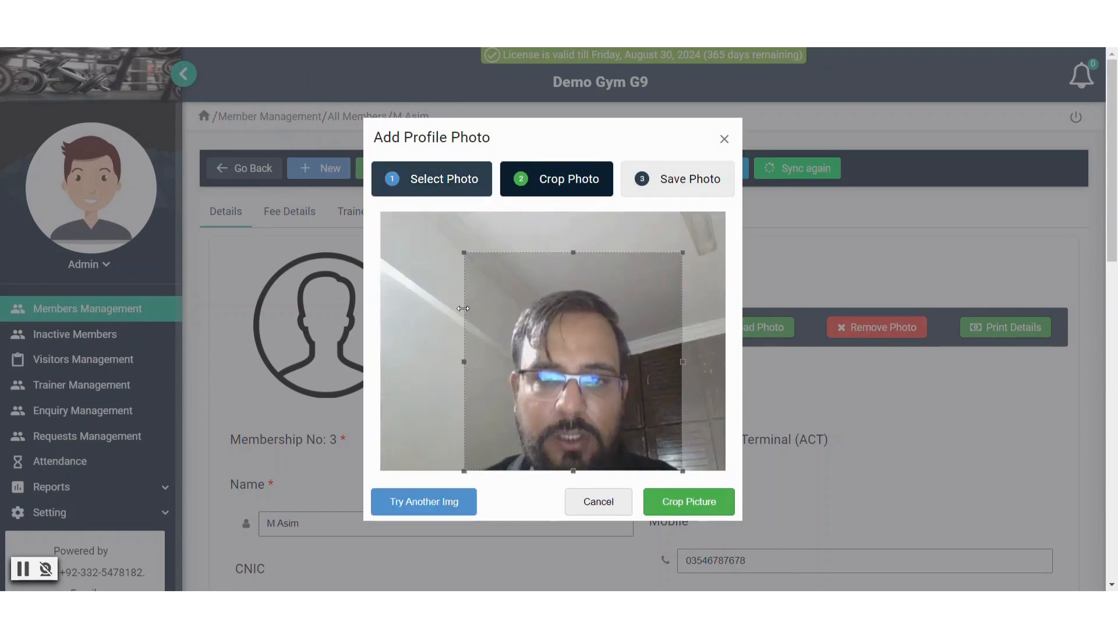
pyautogui.click(684, 501)
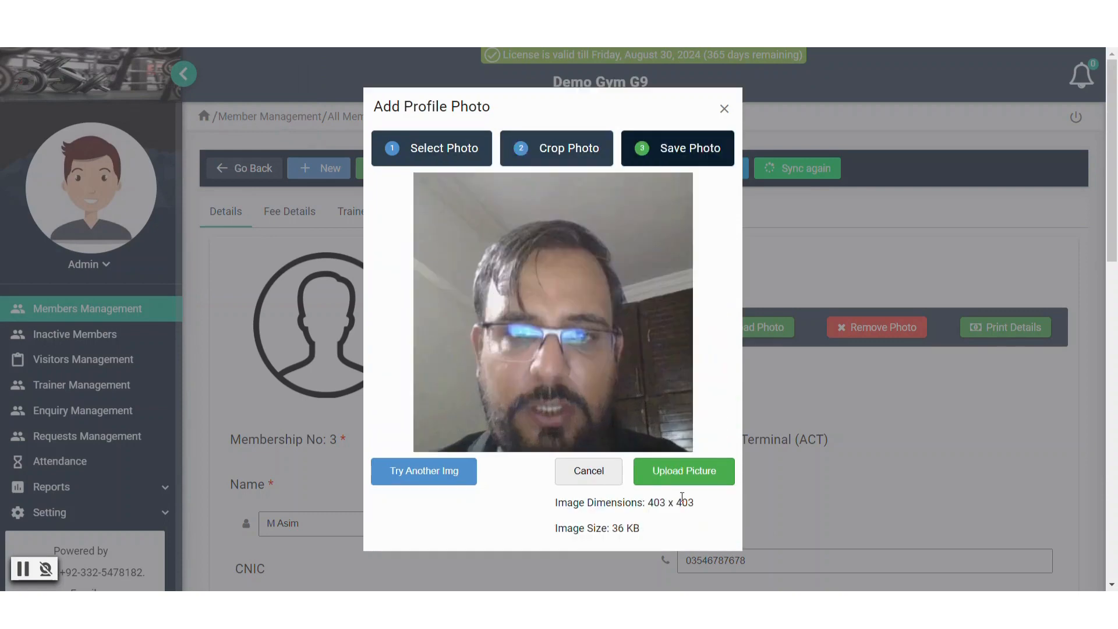
# Set the cropped photo as the profile picture, save the member record, and go back to the list
pyautogui.click(676, 473)
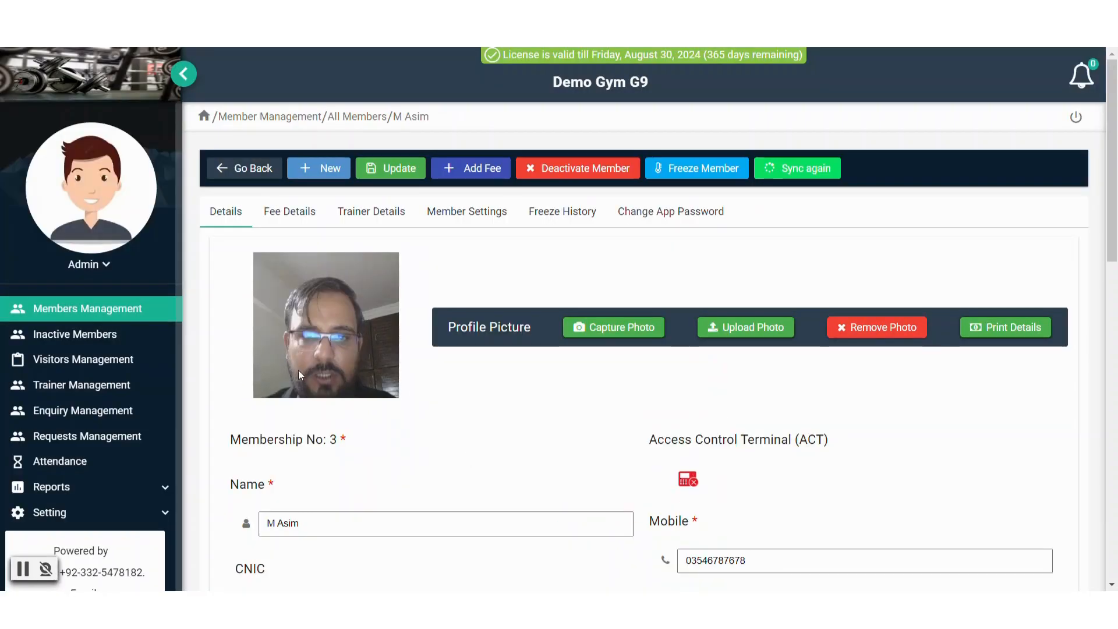
pyautogui.click(386, 175)
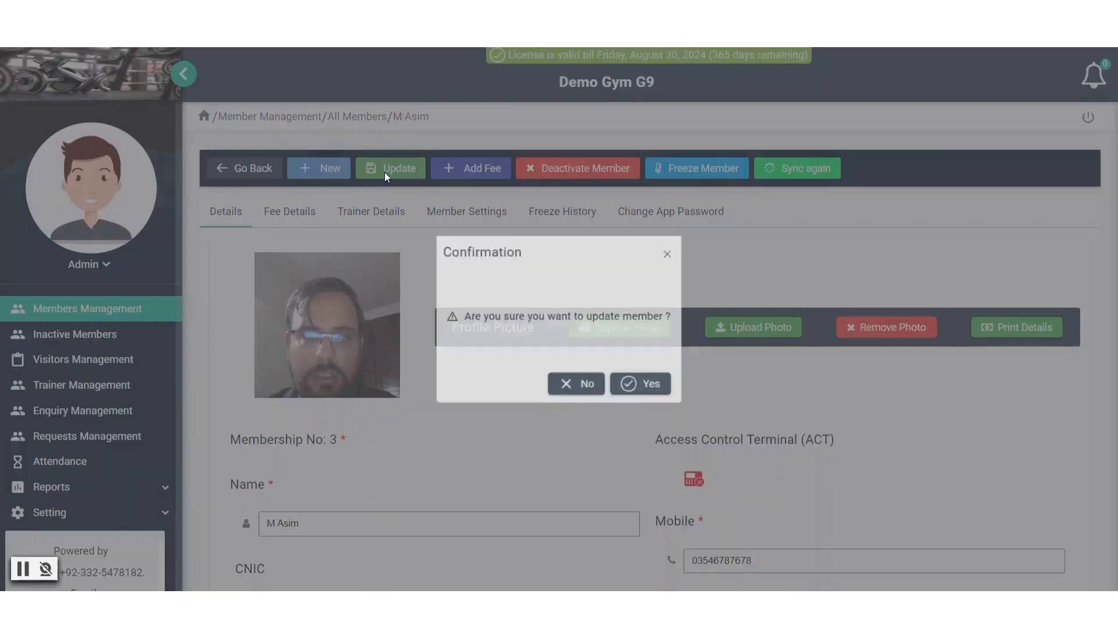
pyautogui.click(667, 398)
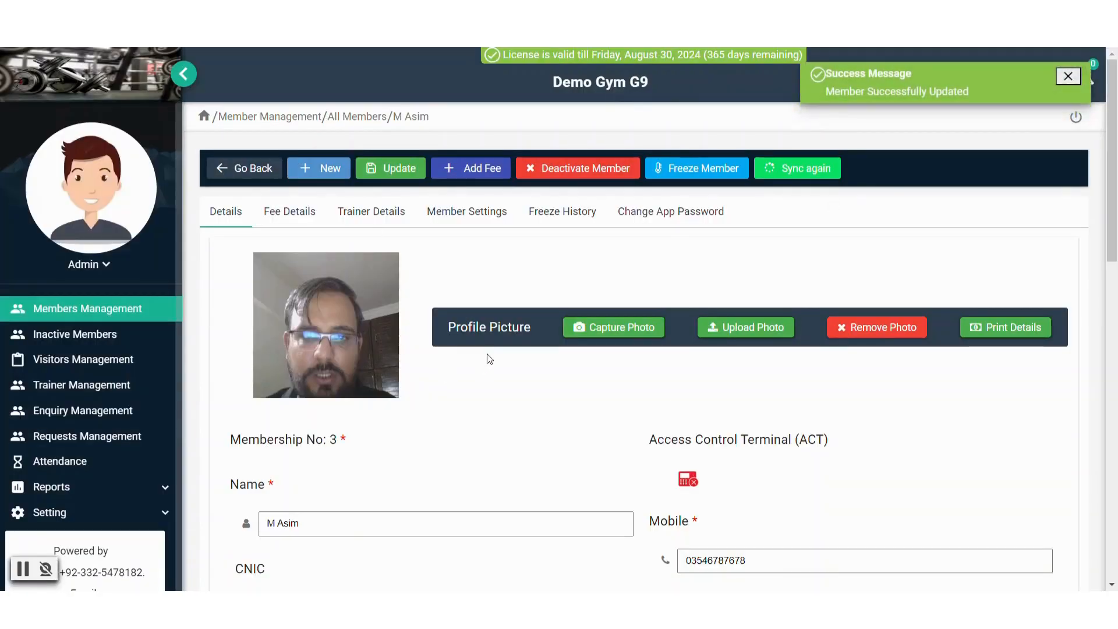
pyautogui.click(250, 169)
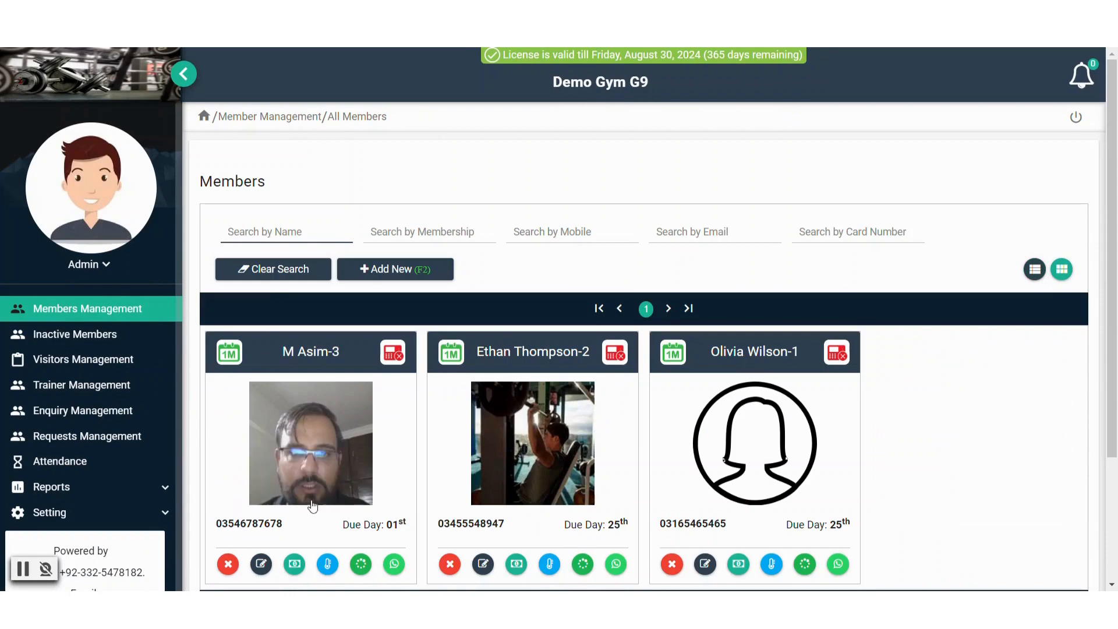
# Remove member 3's profile photo, confirm the update, then reopen that member's card from the list
pyautogui.click(333, 464)
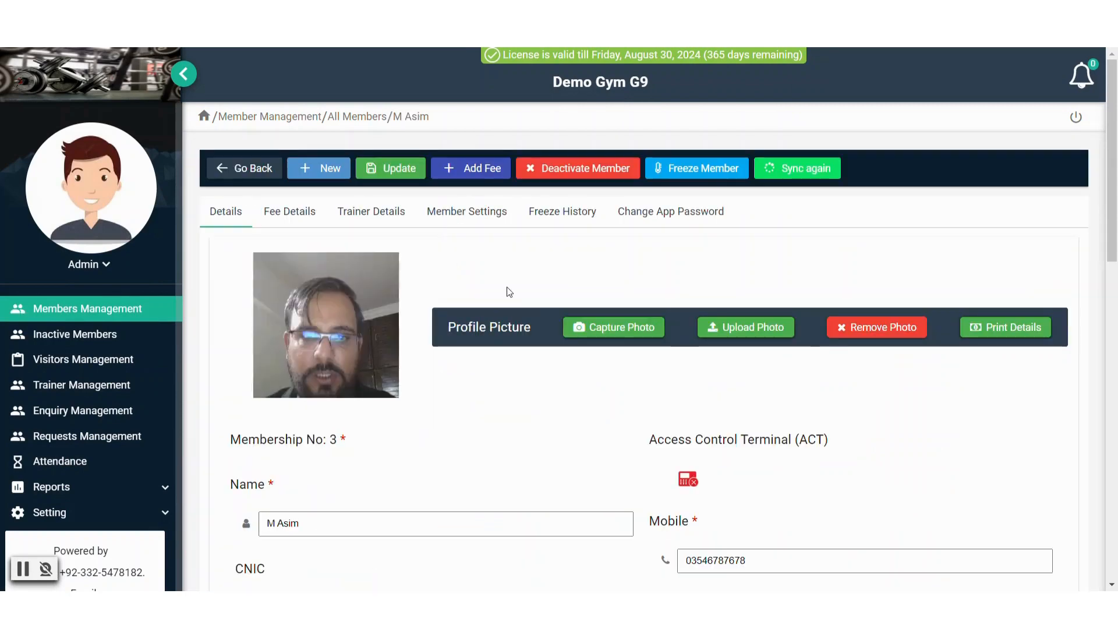
pyautogui.click(890, 335)
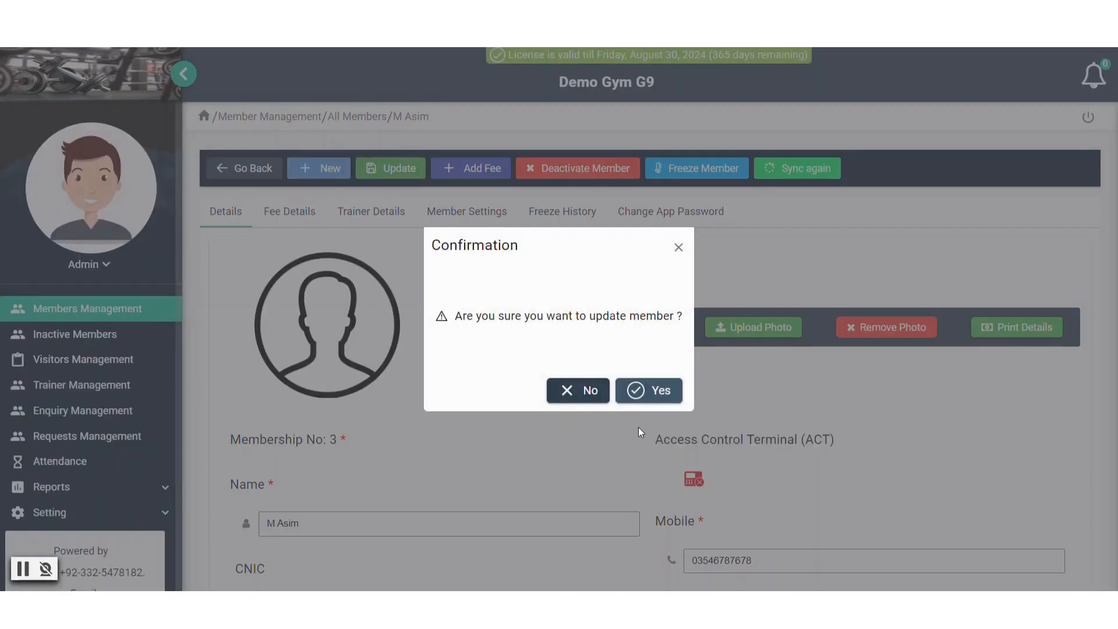
pyautogui.click(635, 391)
pyautogui.click(238, 169)
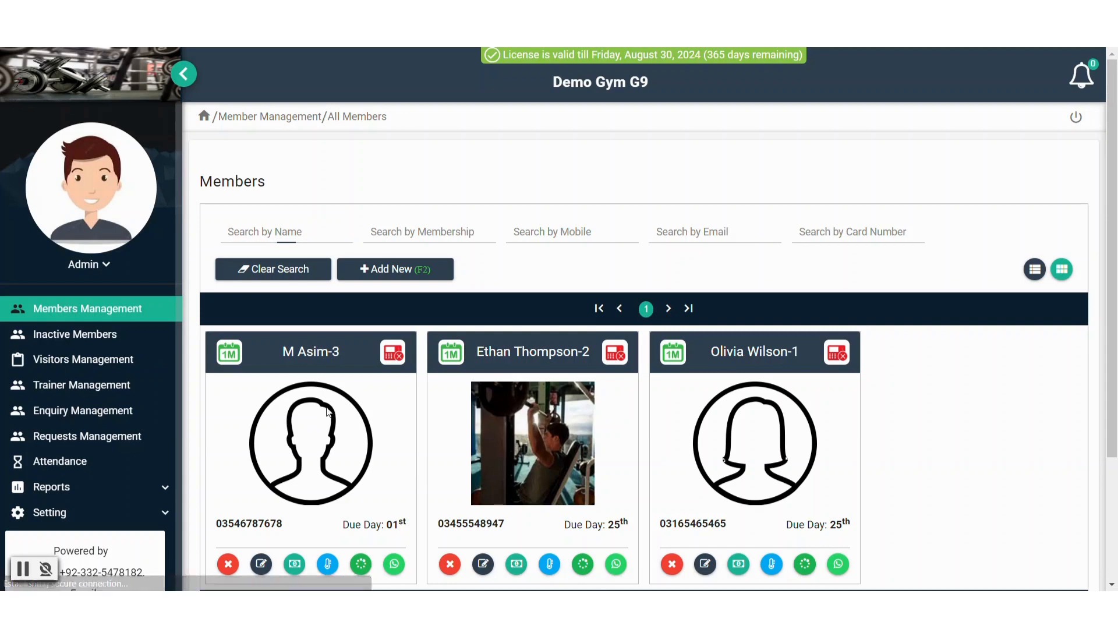
pyautogui.click(328, 412)
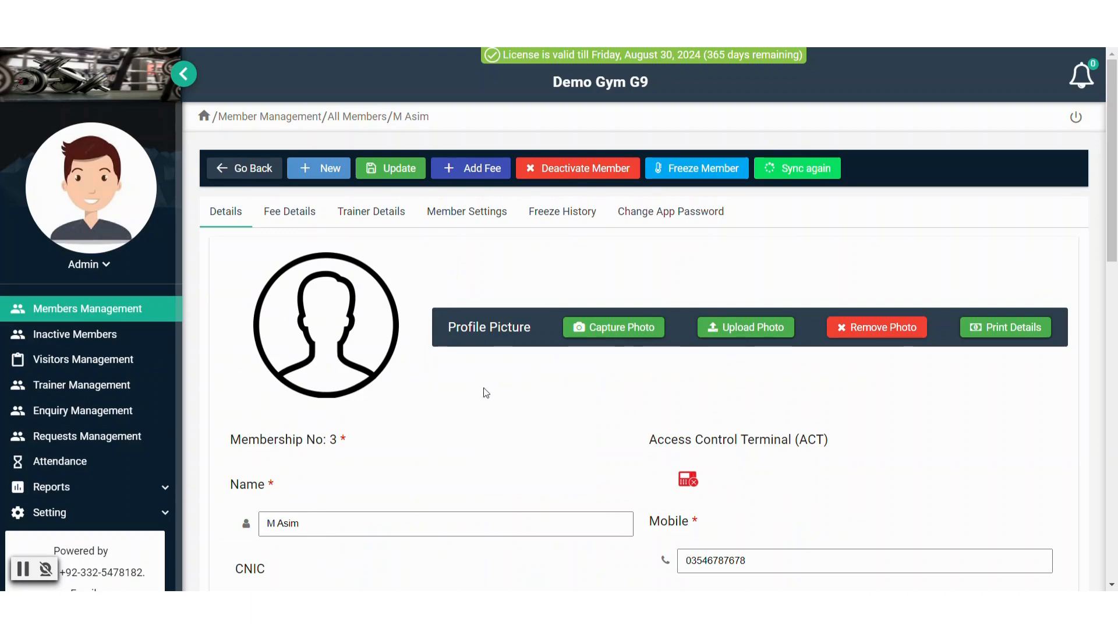
# Scroll through member 3's form without changes and go back to the All Members list
pyautogui.scroll(-3, 480, 396)
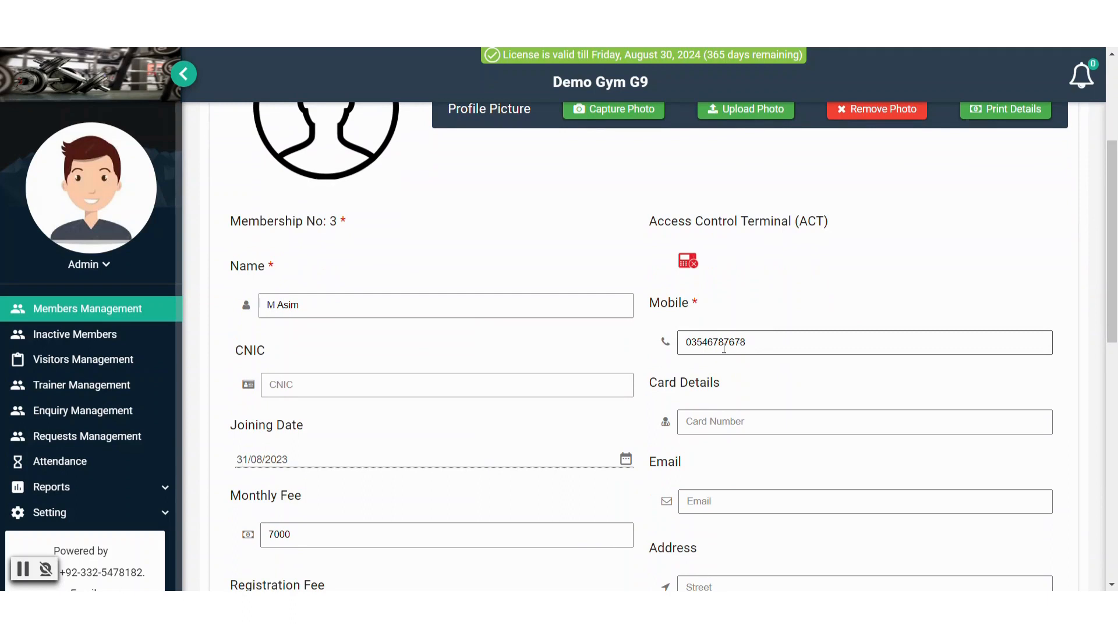
pyautogui.scroll(-5, 502, 417)
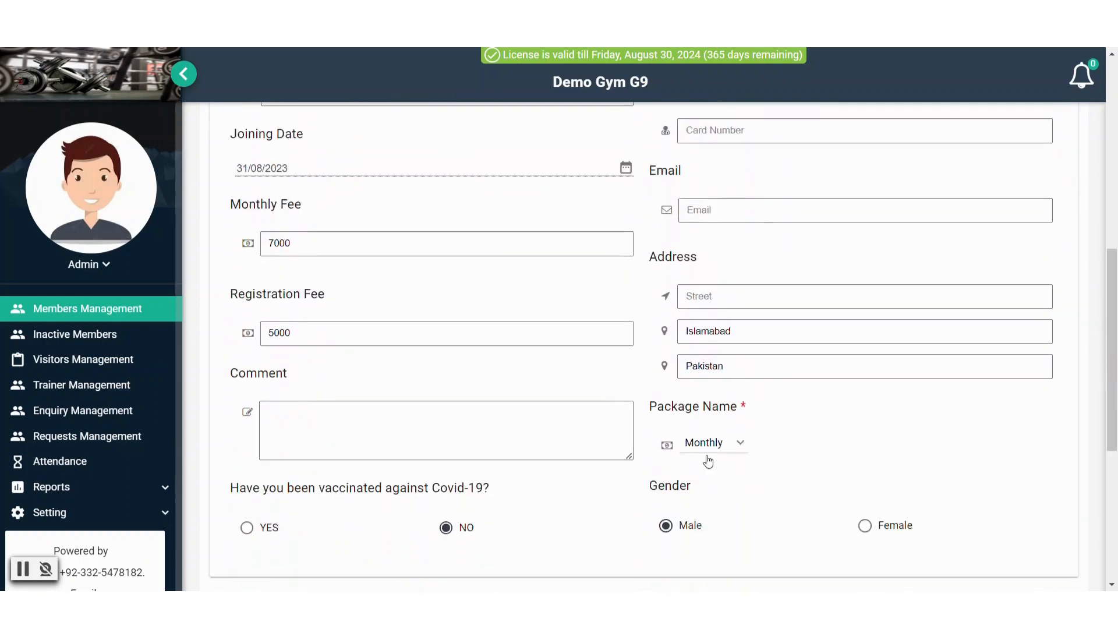
pyautogui.scroll(8, 631, 439)
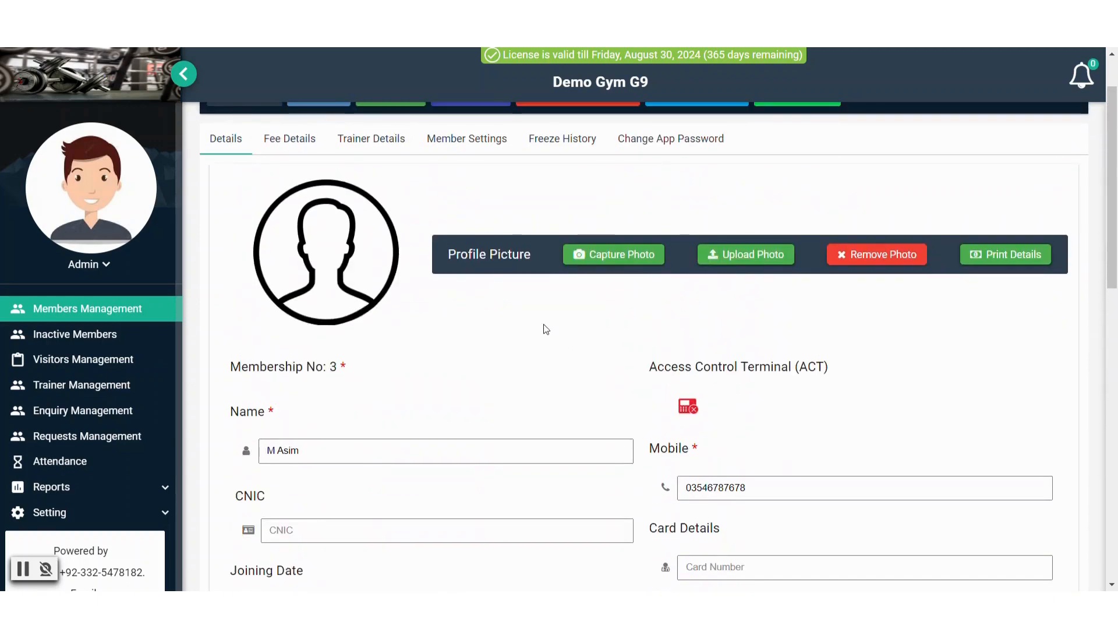
pyautogui.scroll(1, 546, 330)
pyautogui.click(231, 168)
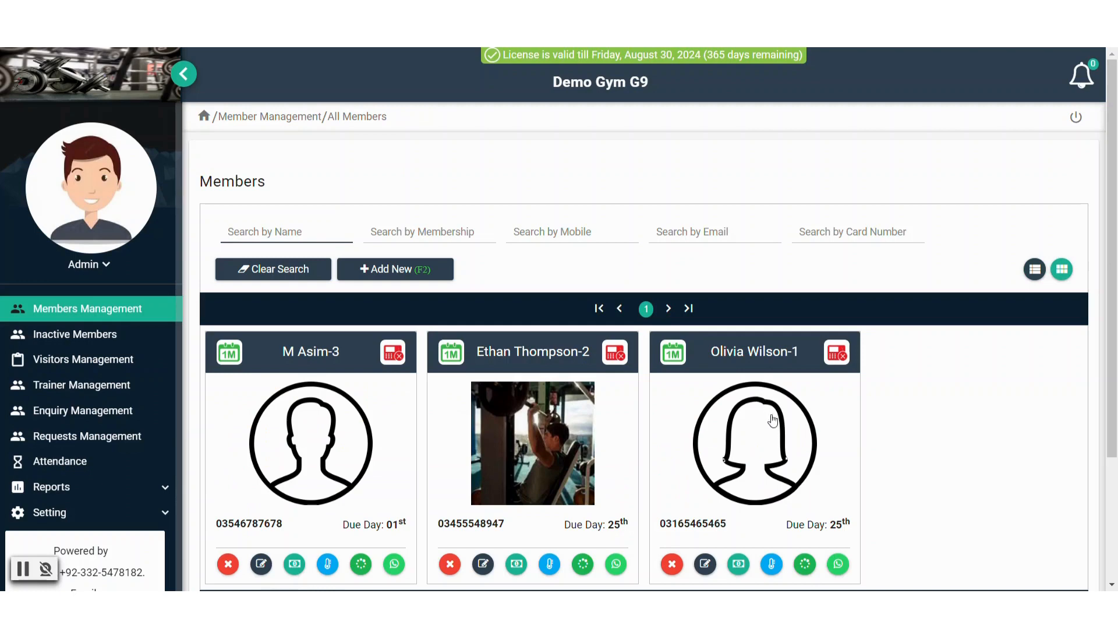
# Open member 1's record, check Add Fee and Member Settings, then view the paid invoices table
pyautogui.click(766, 477)
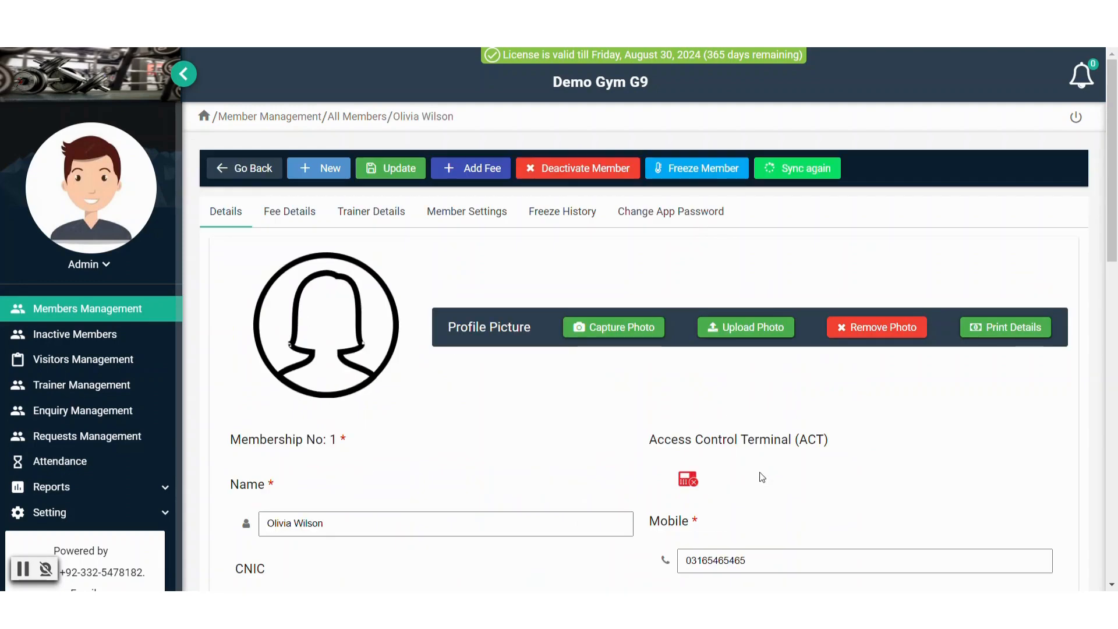
pyautogui.click(454, 173)
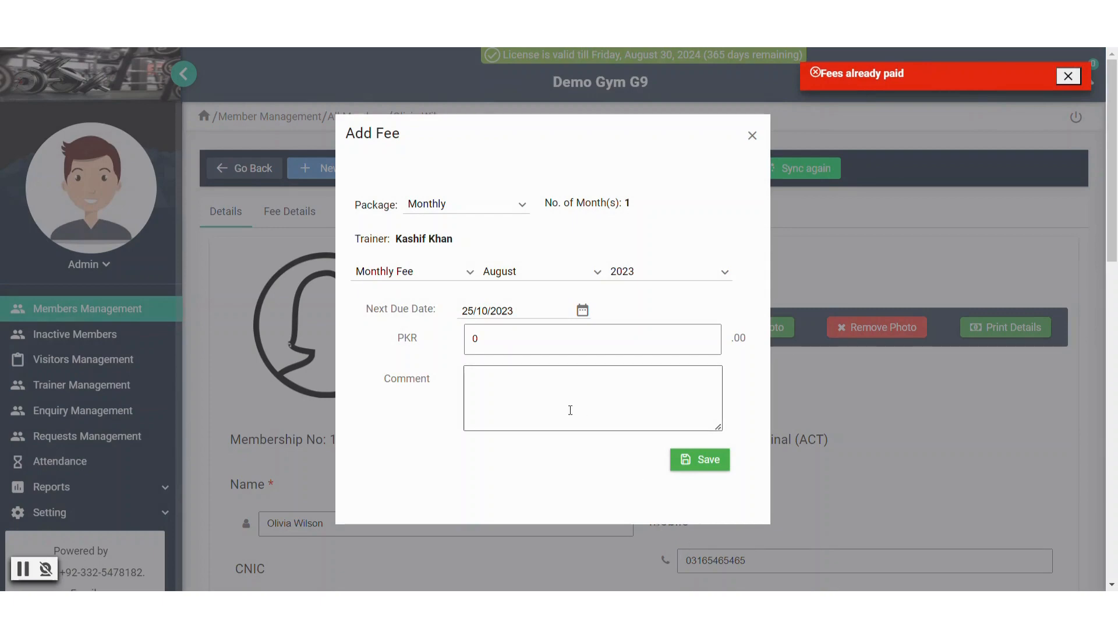
pyautogui.click(752, 135)
pyautogui.click(477, 214)
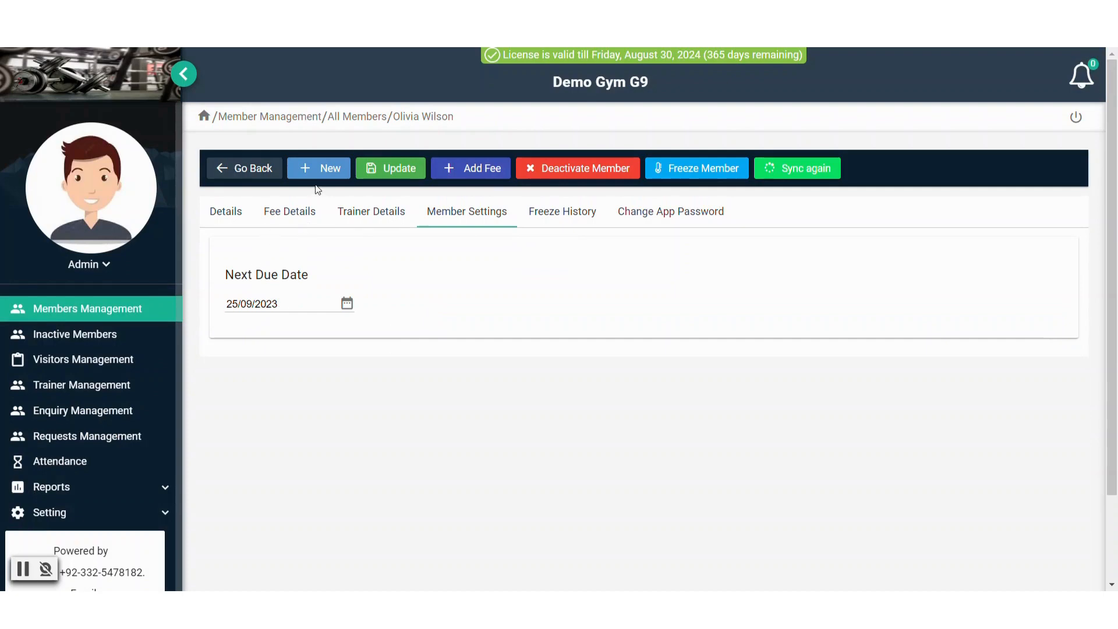
pyautogui.click(272, 217)
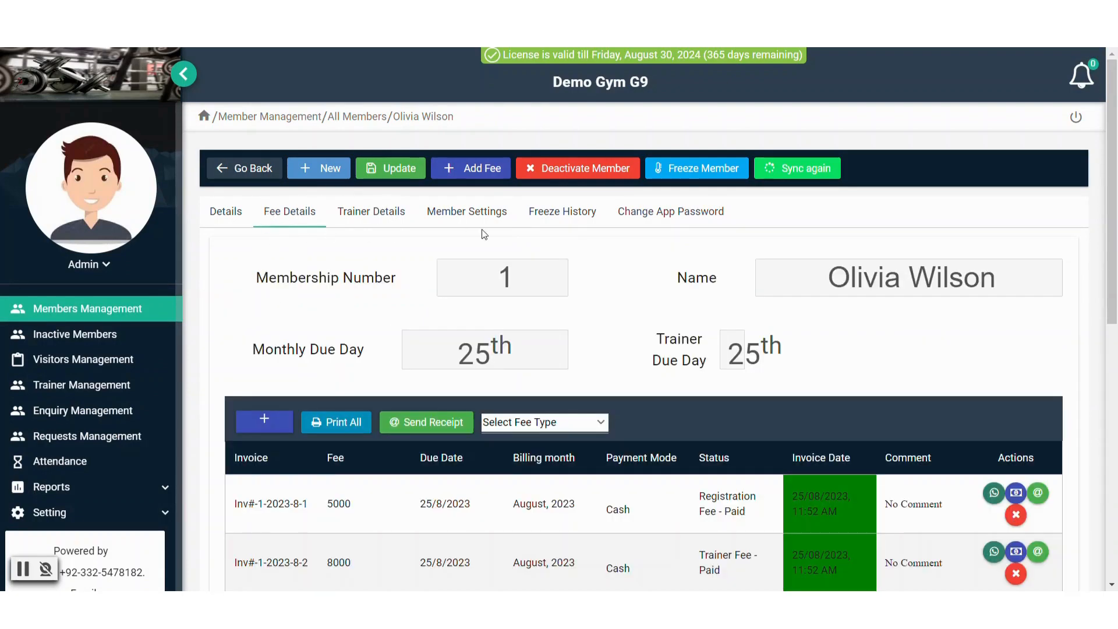
# Add member 1's September monthly fee at PKR 7000 and confirm saving it
pyautogui.click(483, 171)
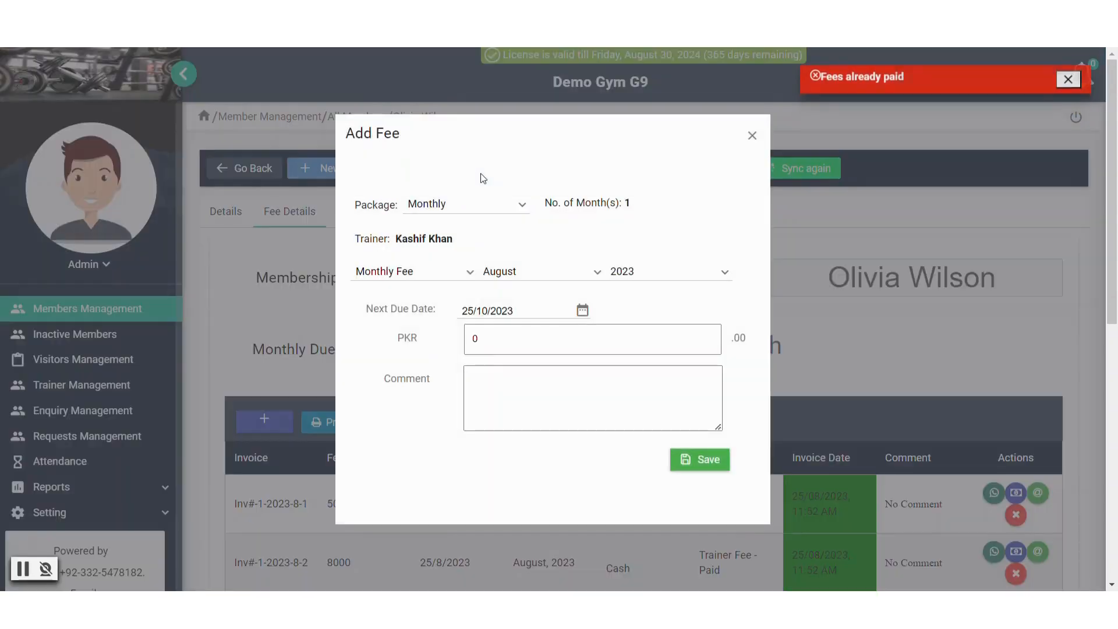
pyautogui.click(551, 273)
pyautogui.scroll(-1, 523, 391)
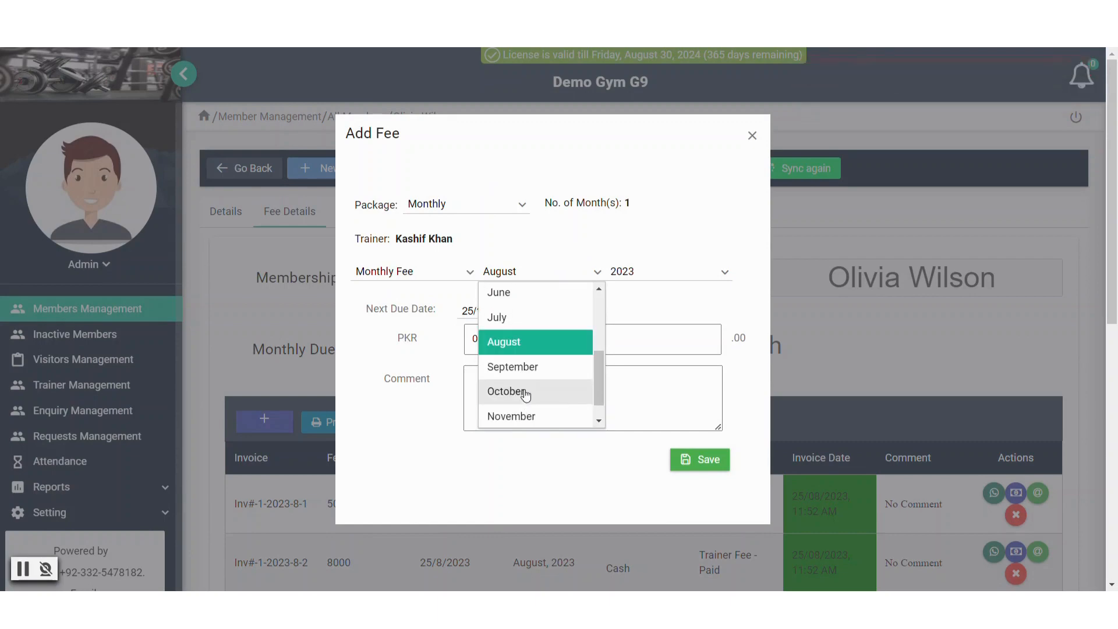
pyautogui.click(526, 376)
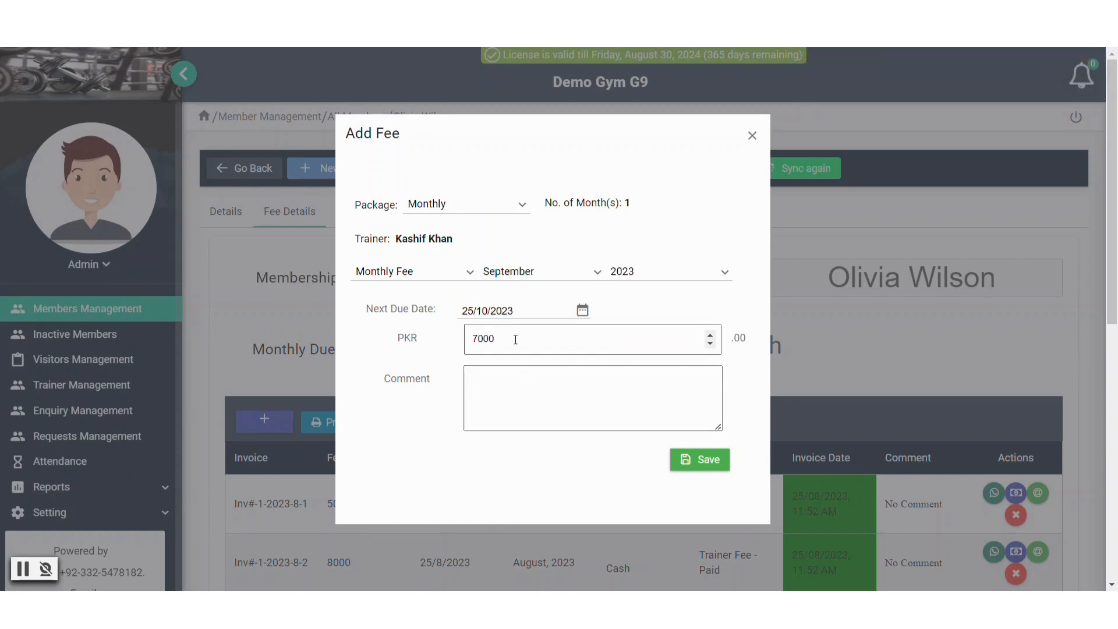
pyautogui.moveTo(516, 339); pyautogui.dragTo(454, 346)
pyautogui.click(409, 347)
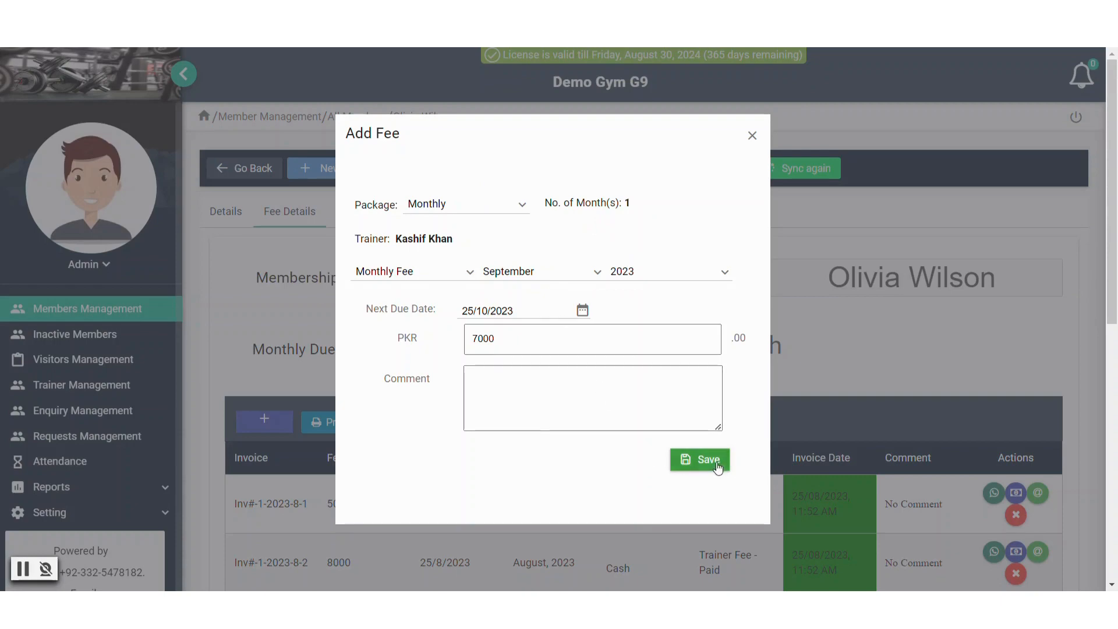
pyautogui.click(688, 459)
pyautogui.click(650, 391)
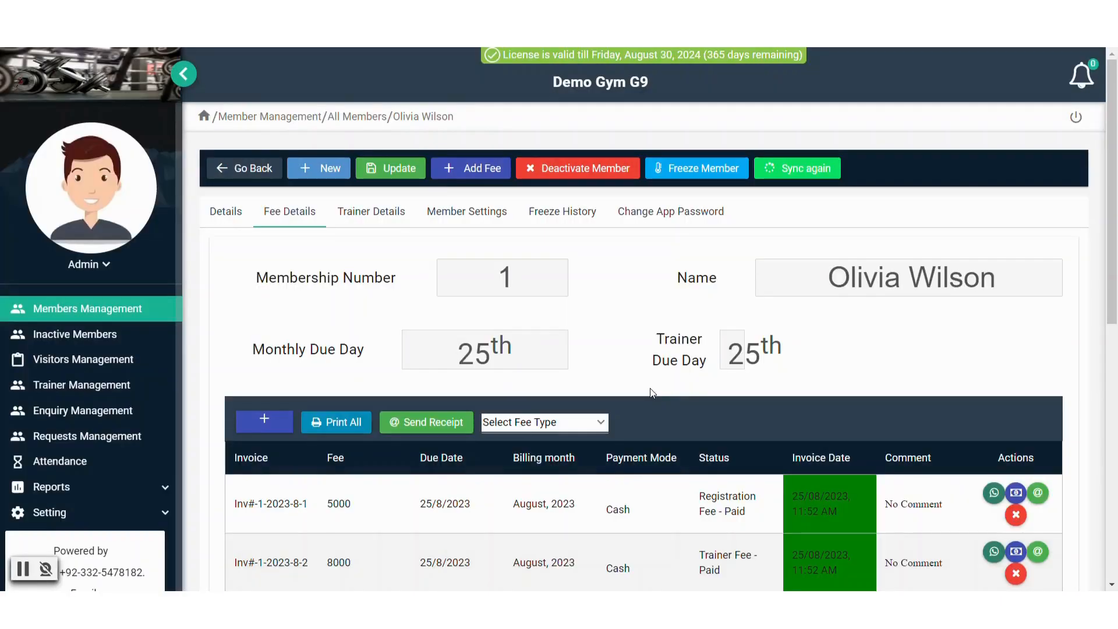
pyautogui.scroll(-2, 656, 386)
pyautogui.scroll(-2, 655, 387)
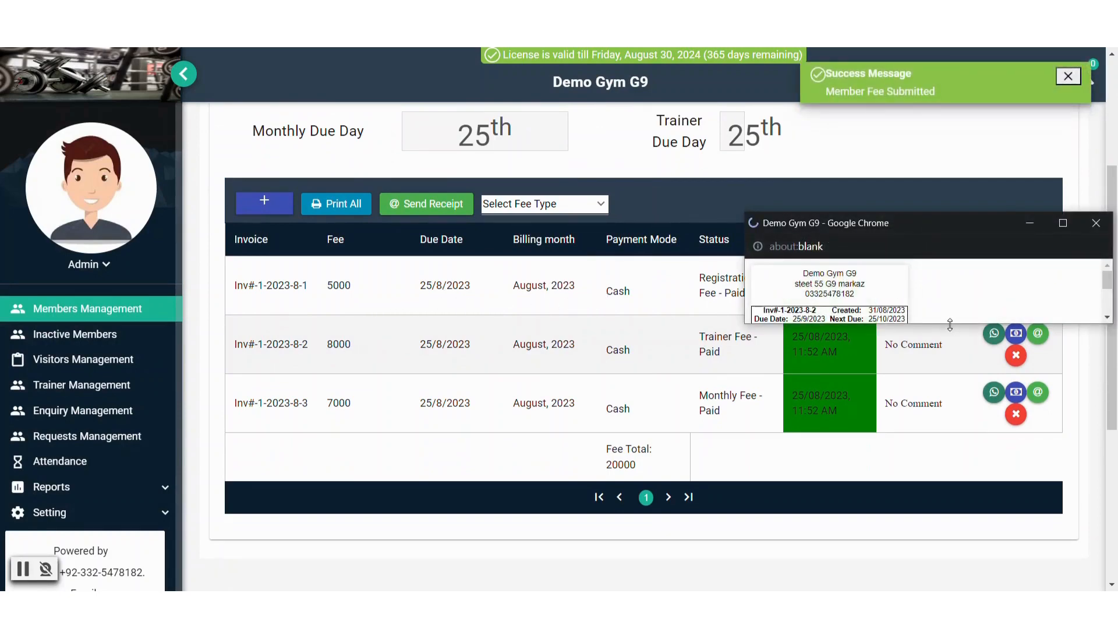
# Enlarge and close the receipt preview, then check the new invoice's 25/9/2023 due date
pyautogui.moveTo(949, 322); pyautogui.dragTo(921, 487)
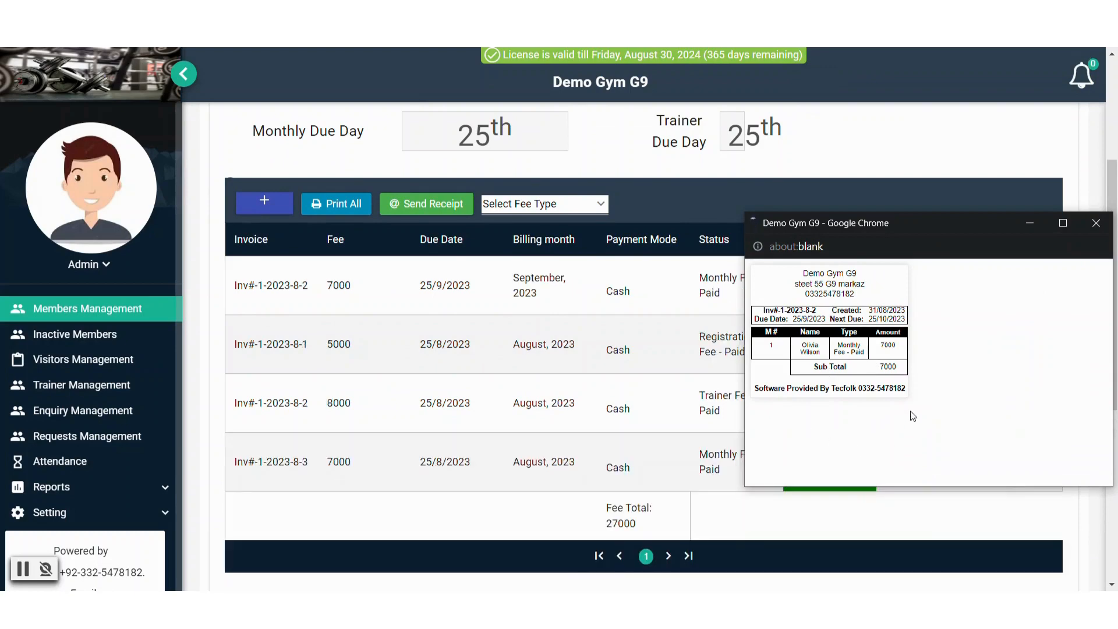
pyautogui.click(1097, 224)
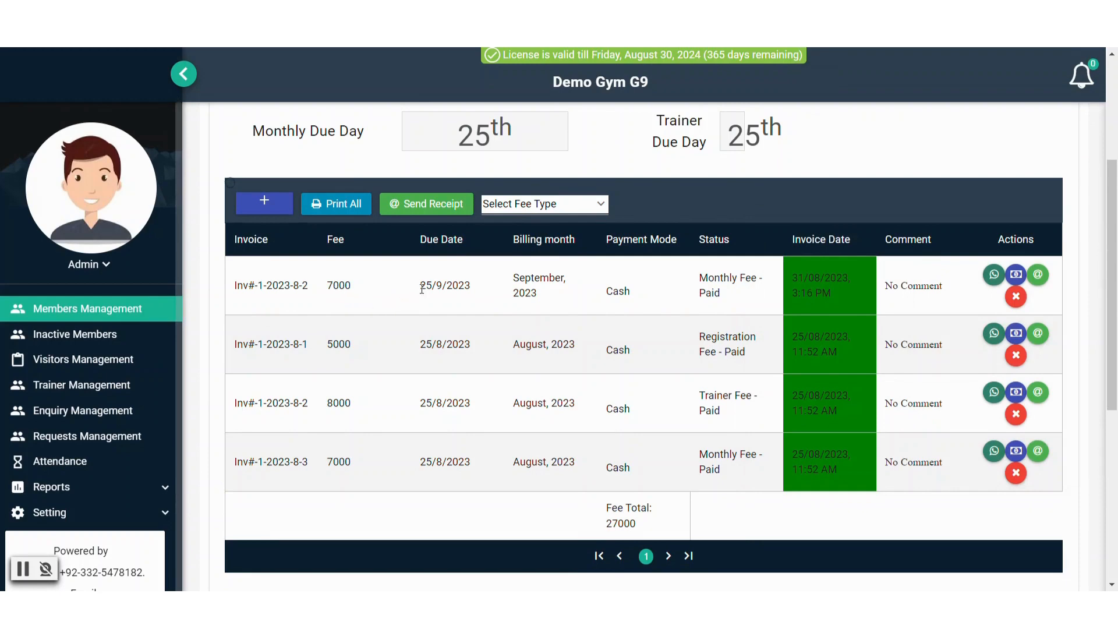
pyautogui.moveTo(422, 289); pyautogui.dragTo(475, 293)
pyautogui.click(488, 307)
pyautogui.scroll(5, 470, 316)
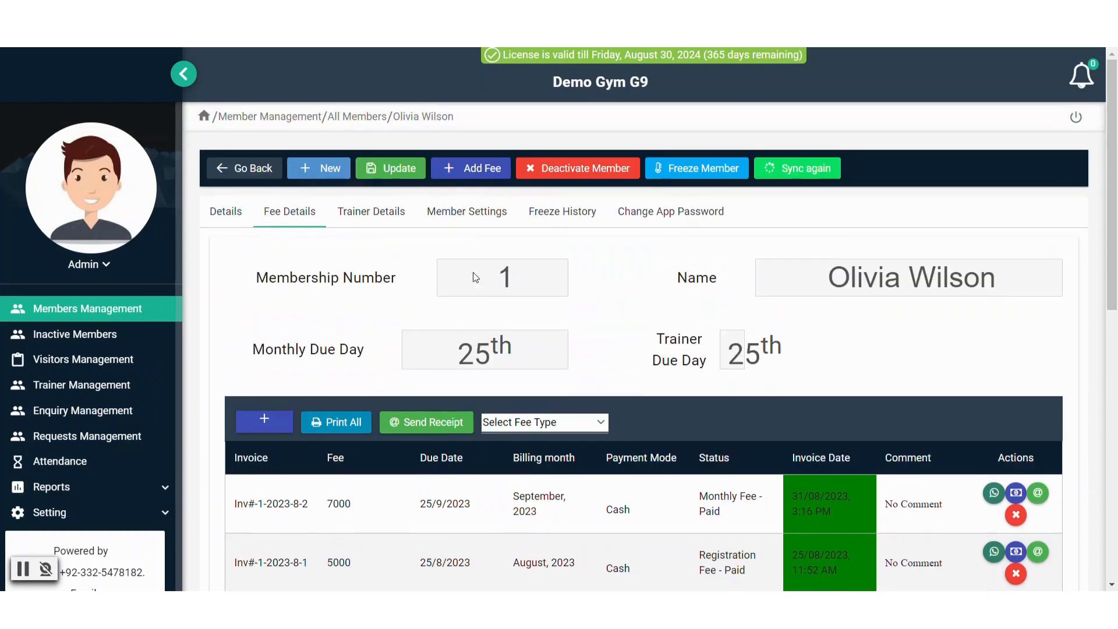
# Verify the 25/10/2023 next due date, recheck the fee table, and return to Members Management
pyautogui.click(466, 213)
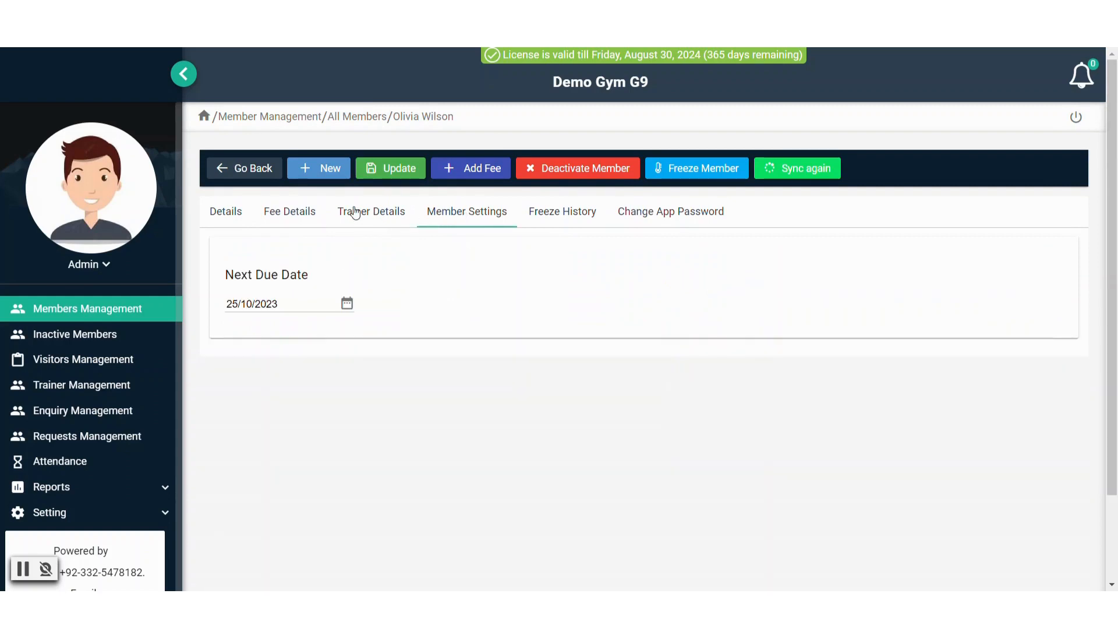
pyautogui.click(265, 213)
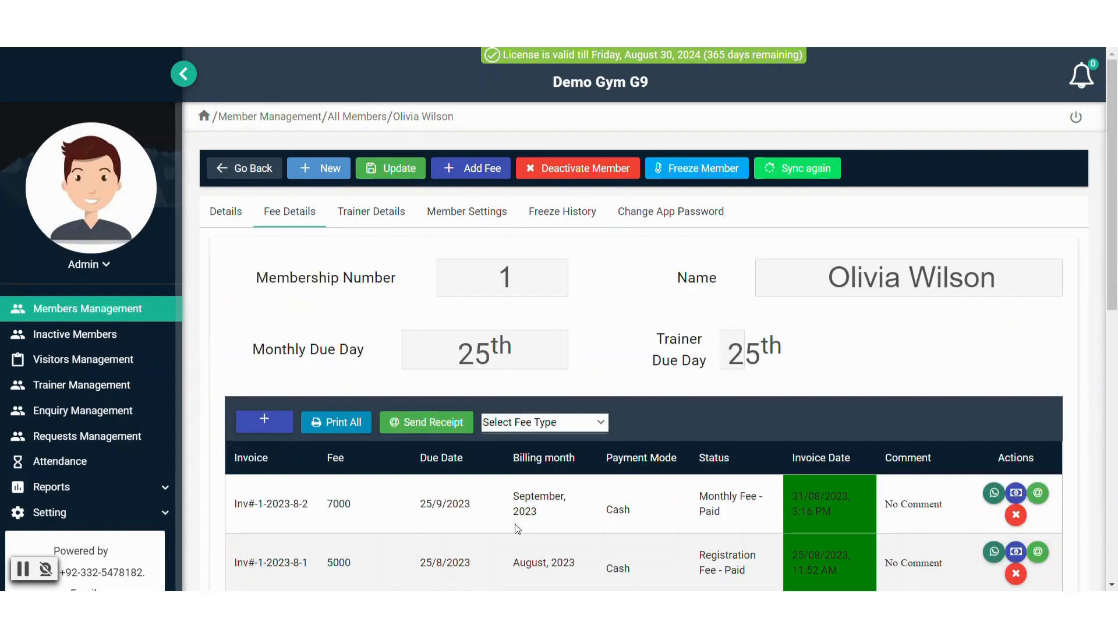
pyautogui.scroll(-1, 518, 529)
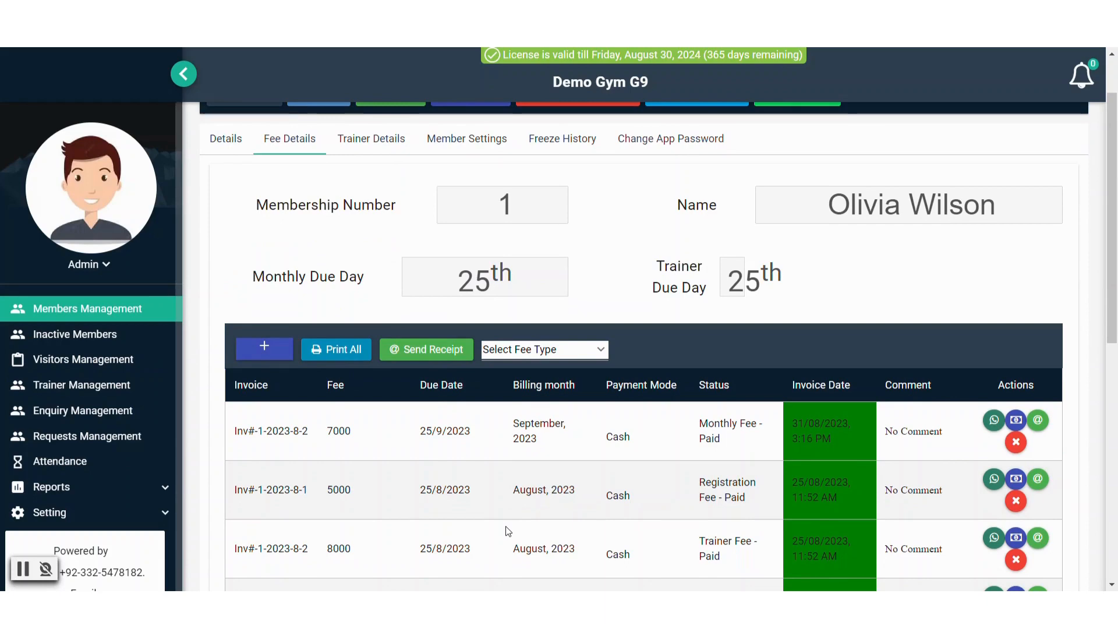
pyautogui.click(116, 312)
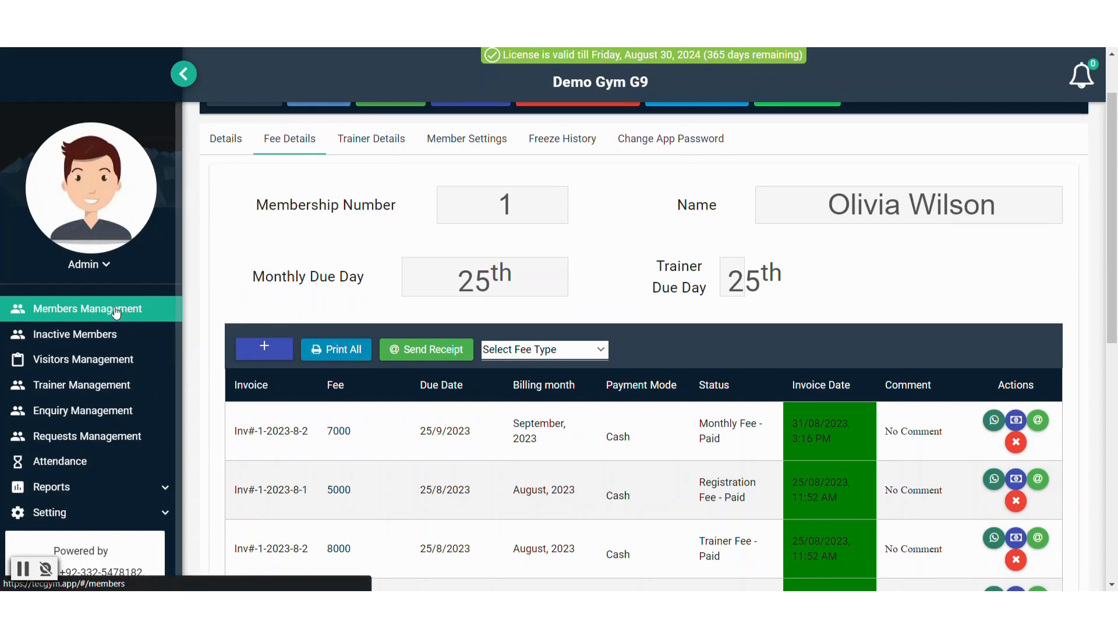